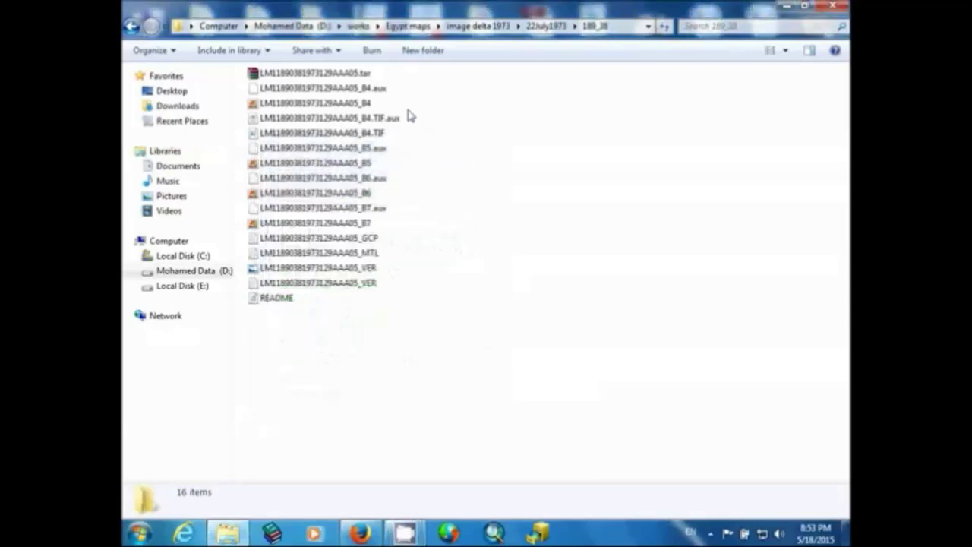
click(354, 73)
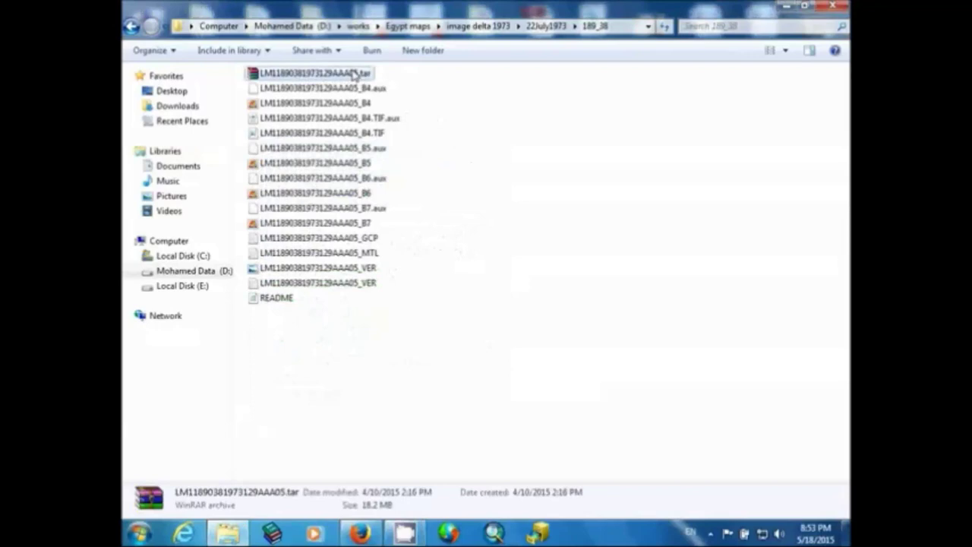
right_click(353, 74)
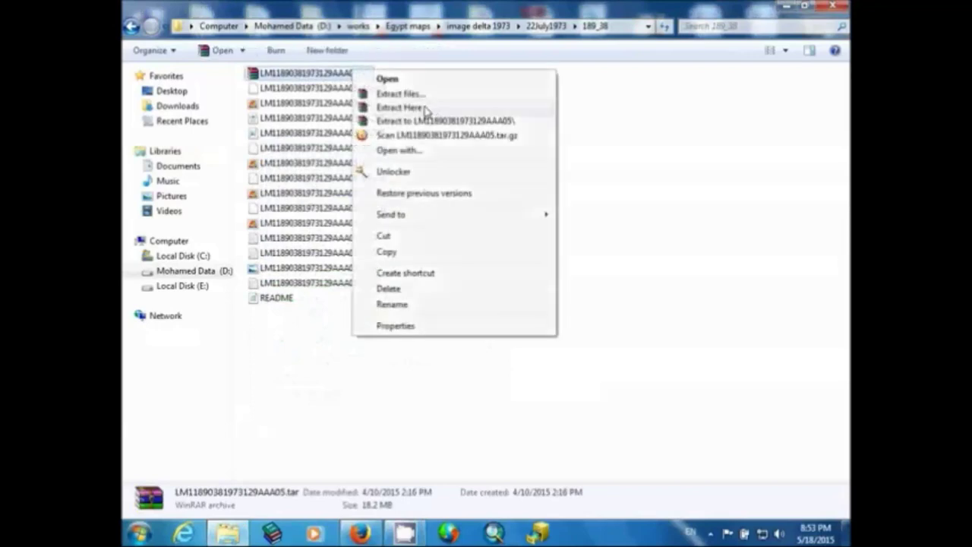
click(666, 162)
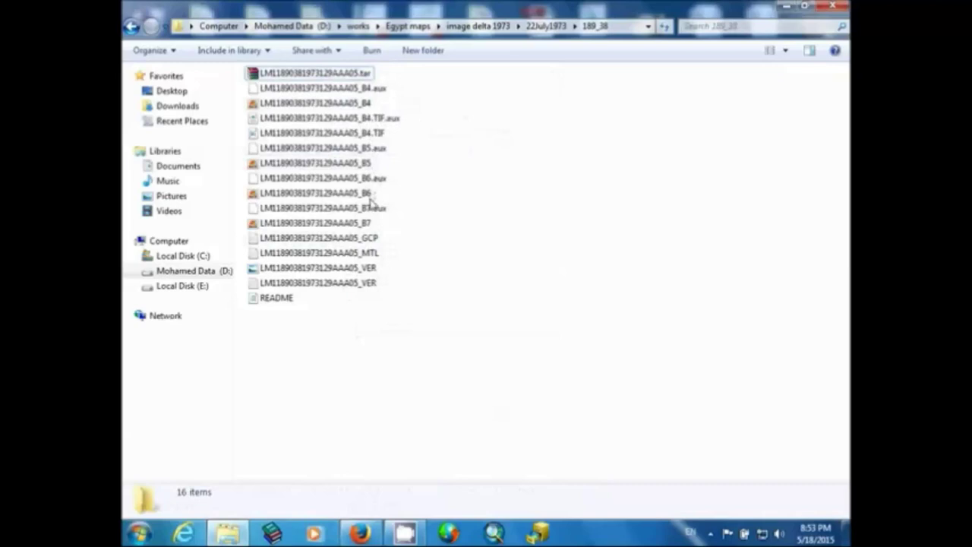
double_click(377, 253)
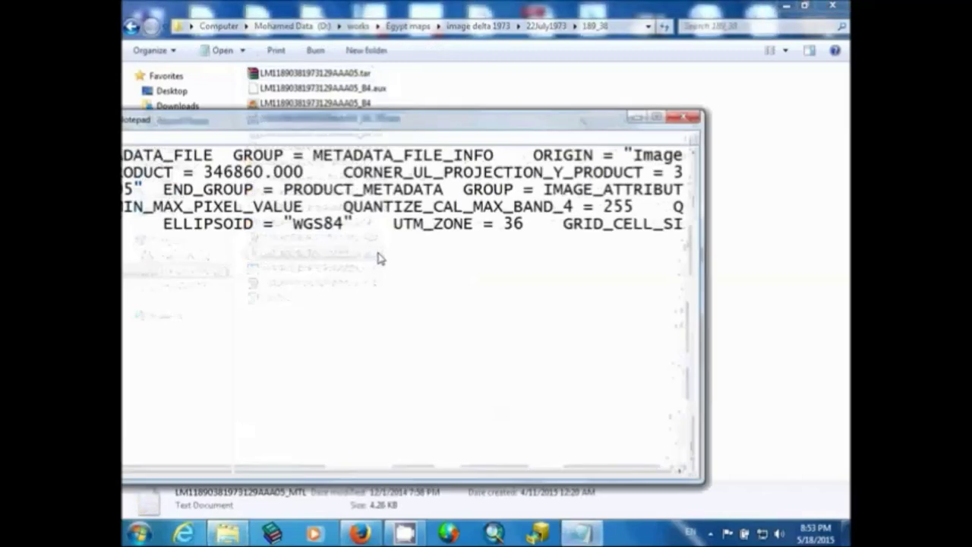
click(688, 118)
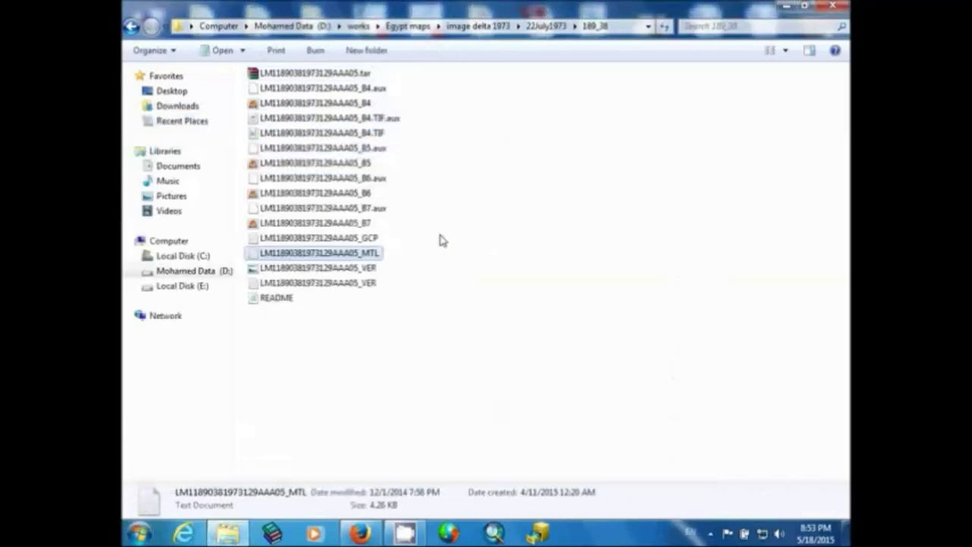
right_click(380, 259)
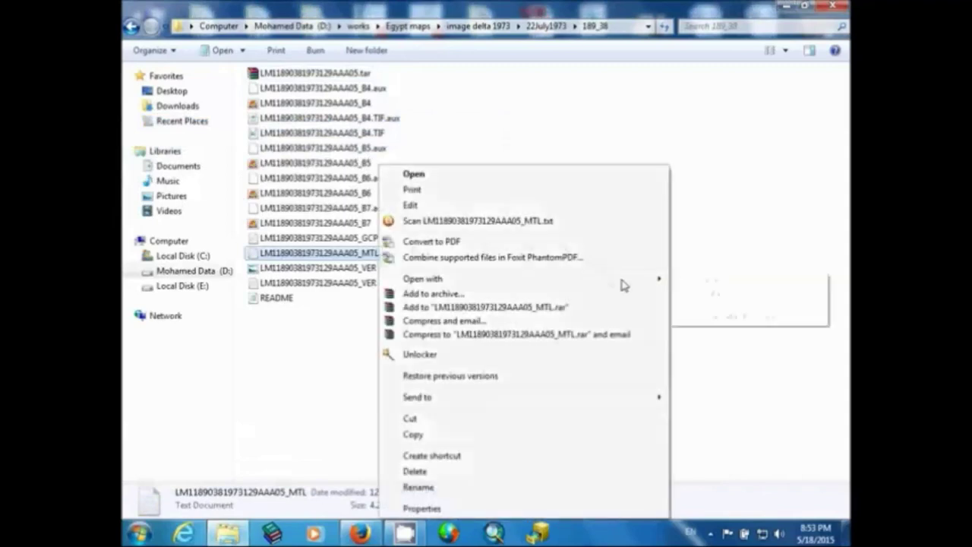
mouse_move(622, 280)
click(707, 296)
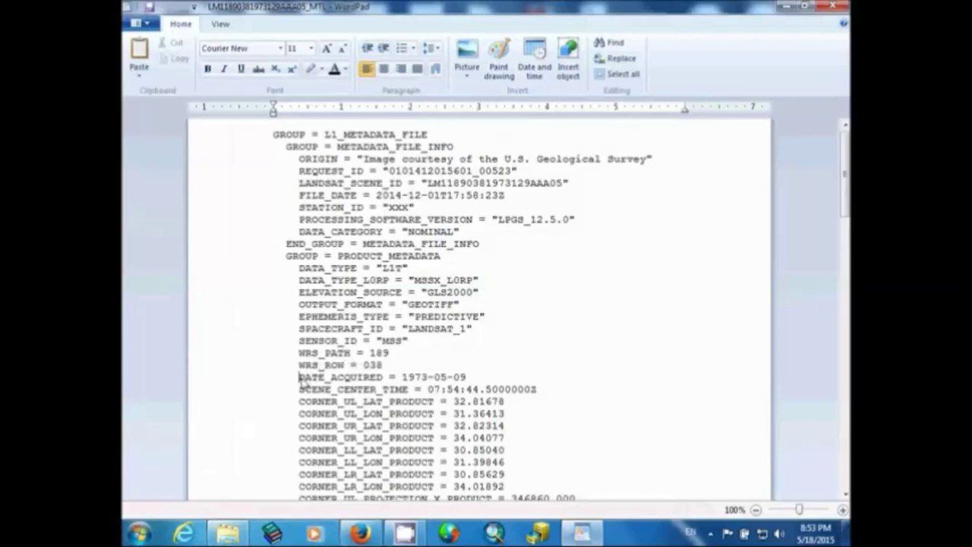
drag(300, 378, 480, 386)
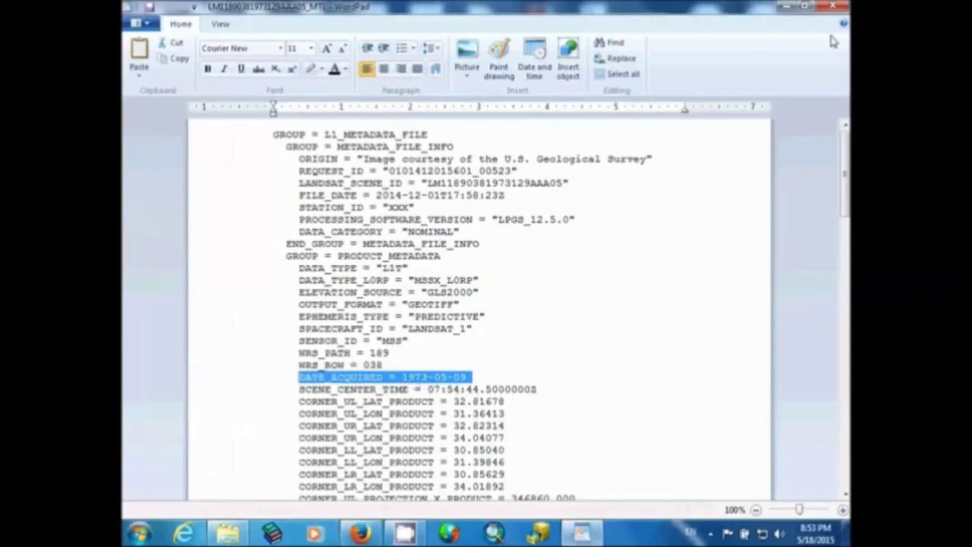
click(839, 5)
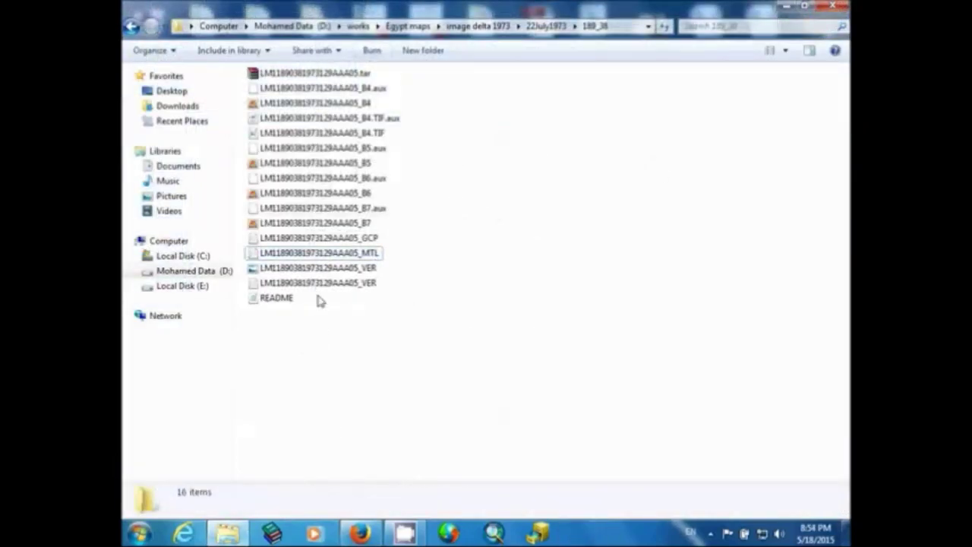
Launch ERDAS IMAGINE 9.2 from the Leica Geosystems programs.
click(139, 532)
click(180, 469)
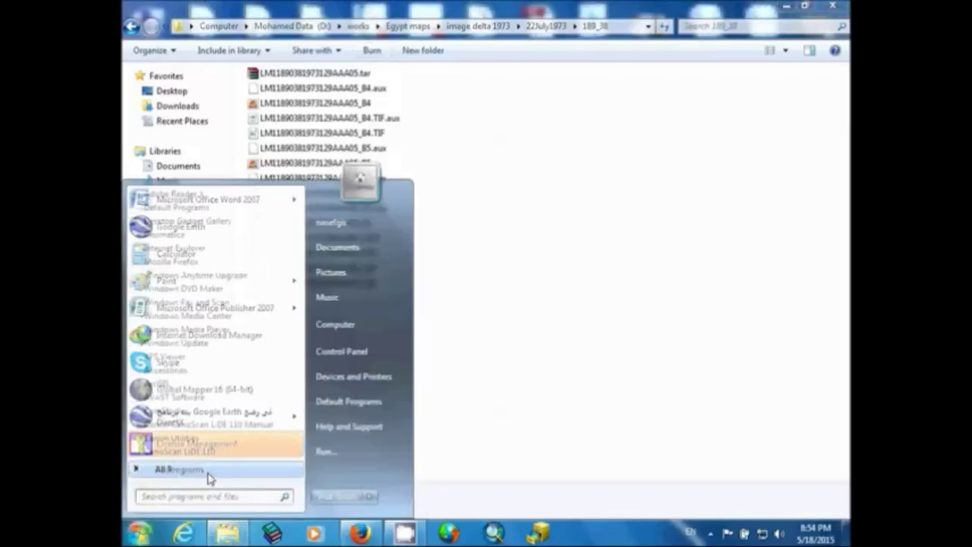
scroll(198, 393, down, 5)
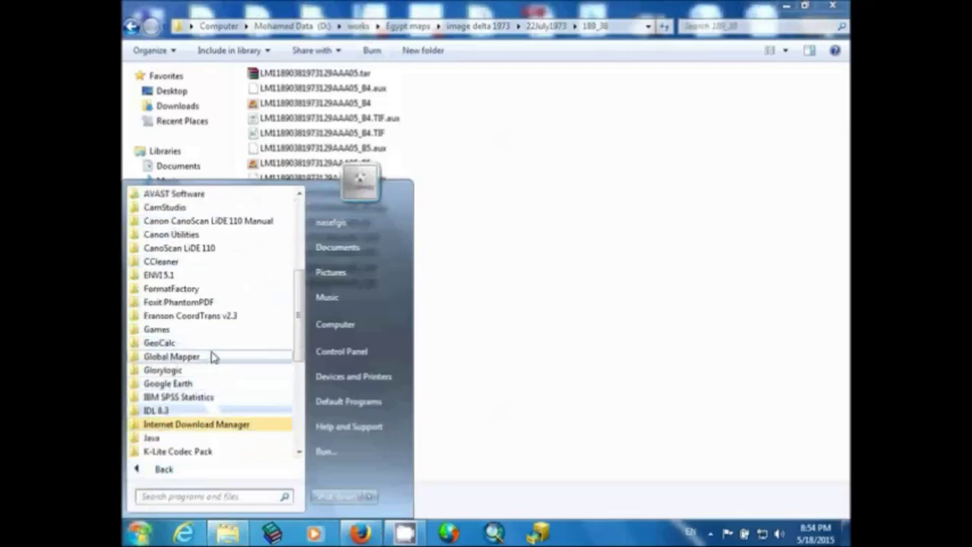
scroll(220, 342, down, 1)
click(202, 423)
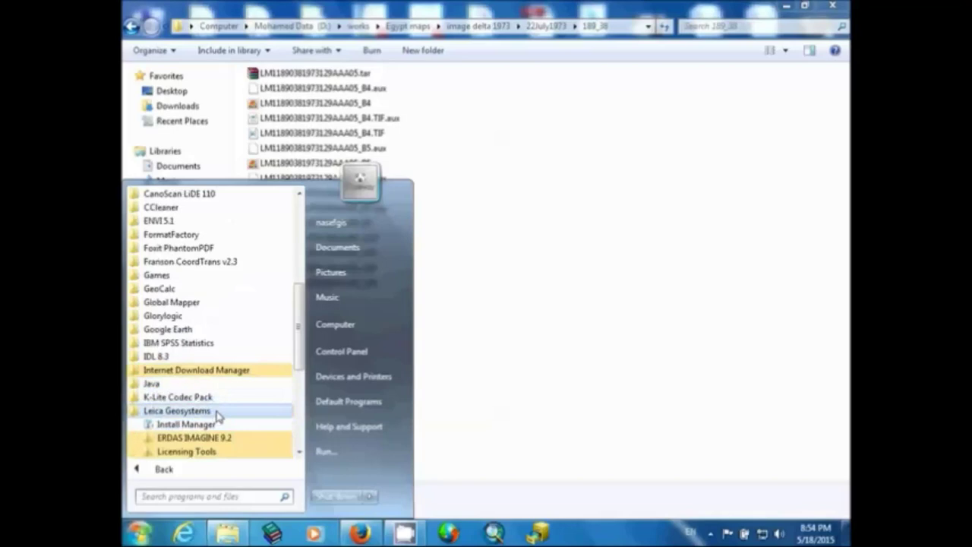
click(216, 410)
click(216, 410)
scroll(217, 413, down, 1)
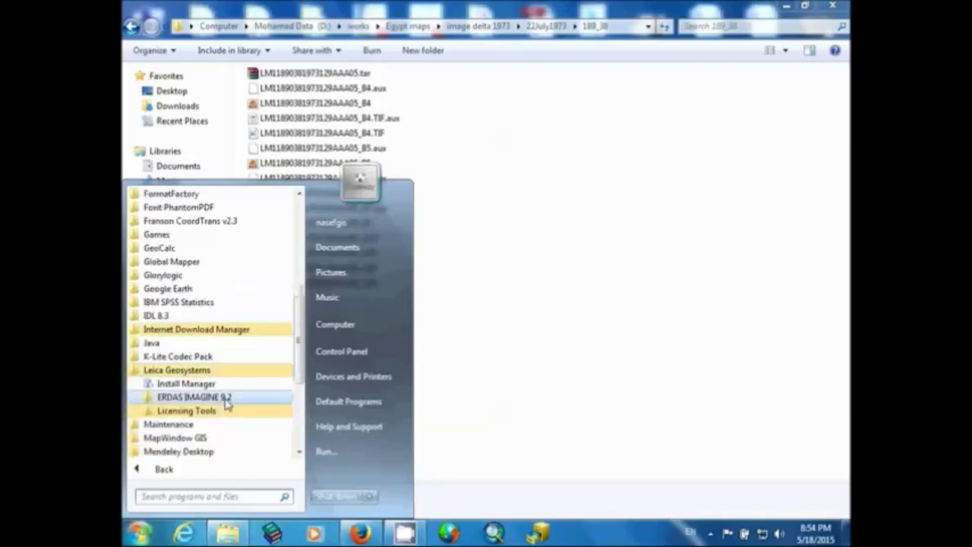
click(225, 400)
click(235, 386)
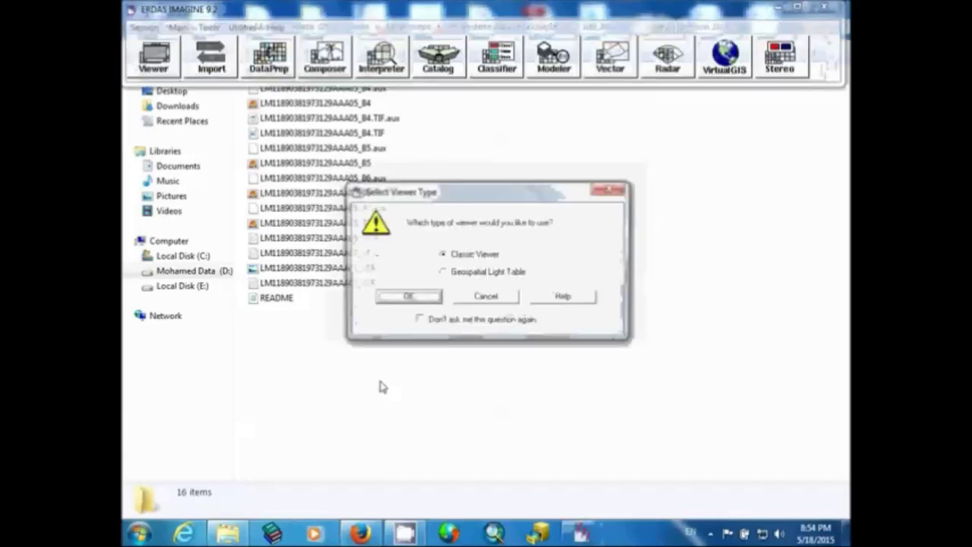
Choose Geospatial Light Table as the viewer type and bring the empty GLT Viewer to the front.
click(451, 275)
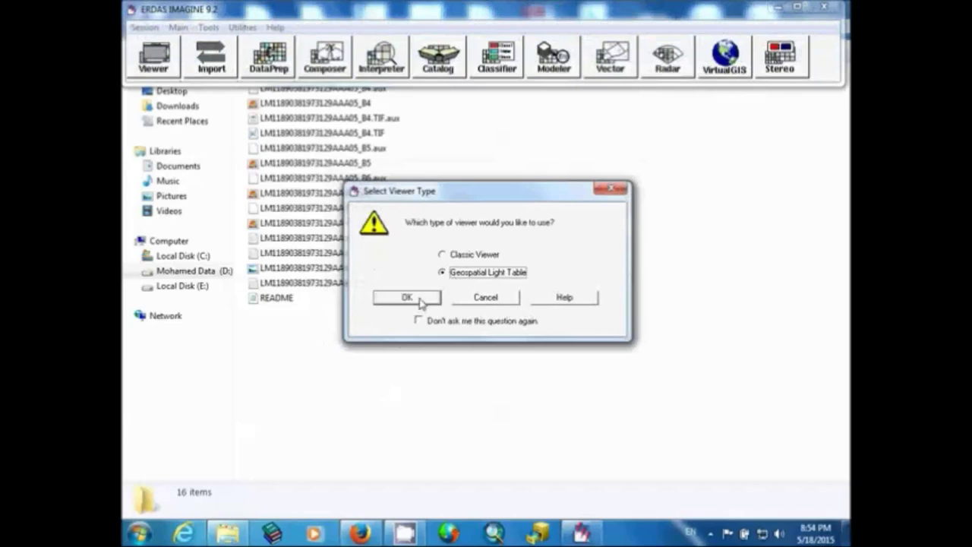
click(422, 301)
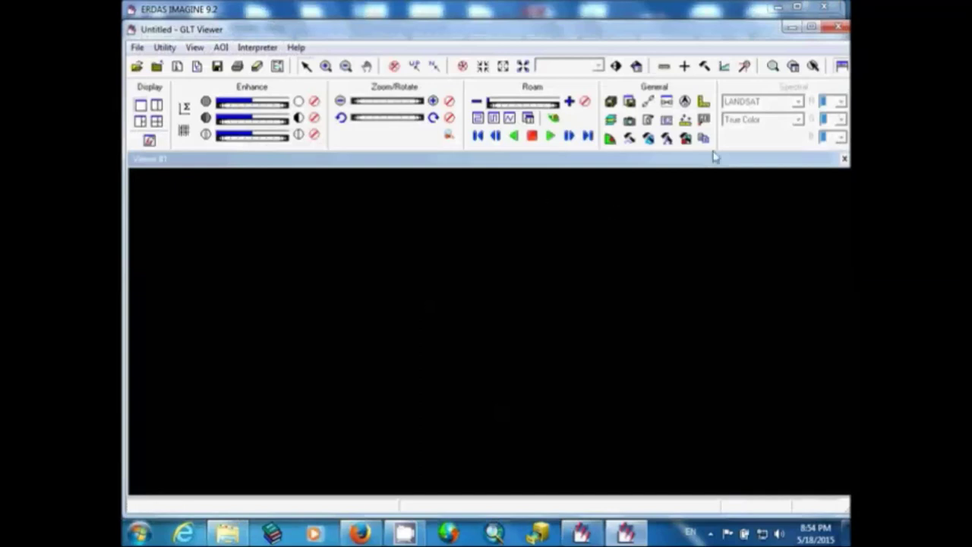
click(638, 15)
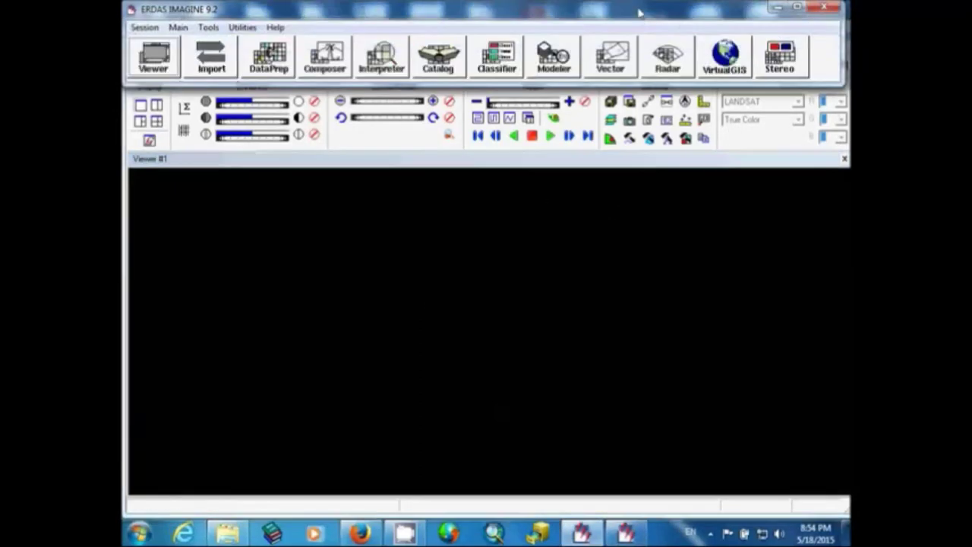
click(400, 142)
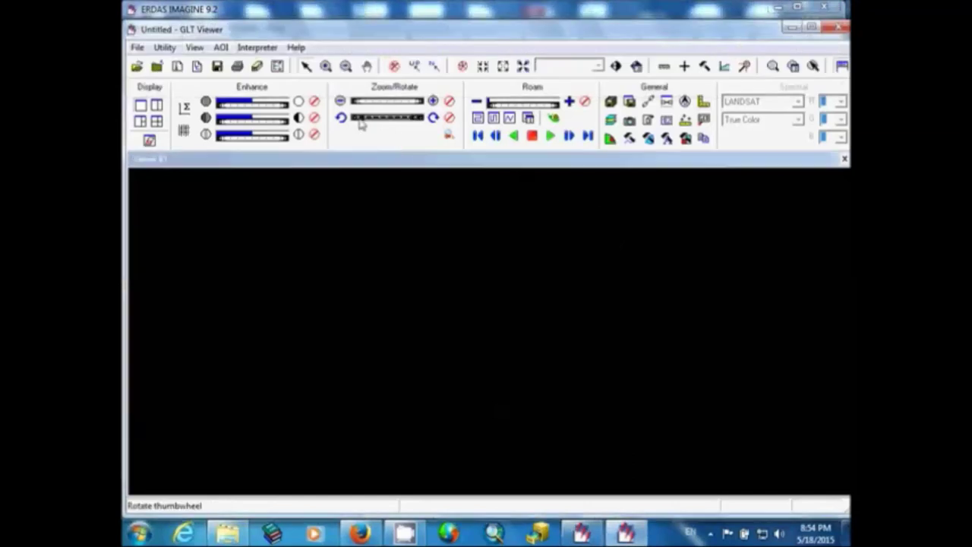
Start adding a layer and browse drive D to works, Egypt maps, image delta 1973, 22July1973, 189_38.
click(136, 66)
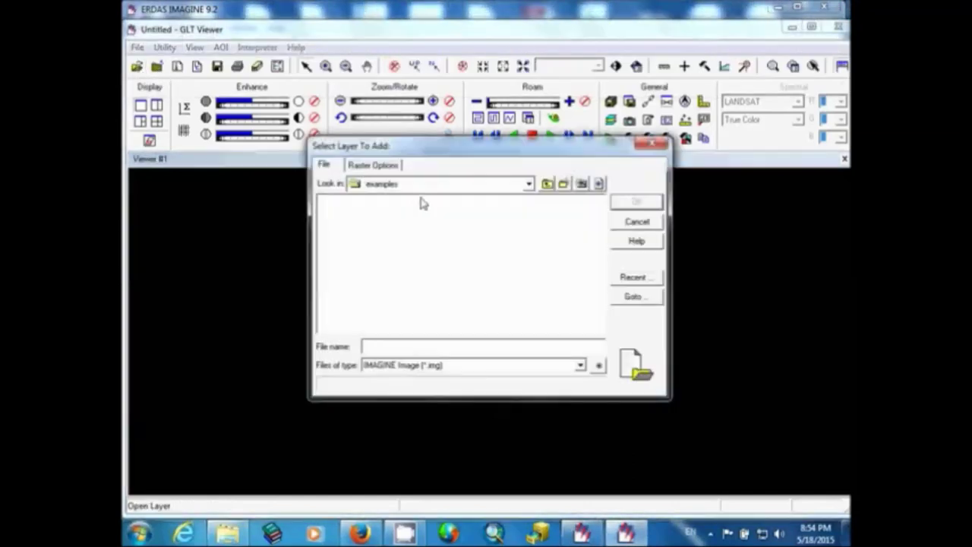
click(426, 186)
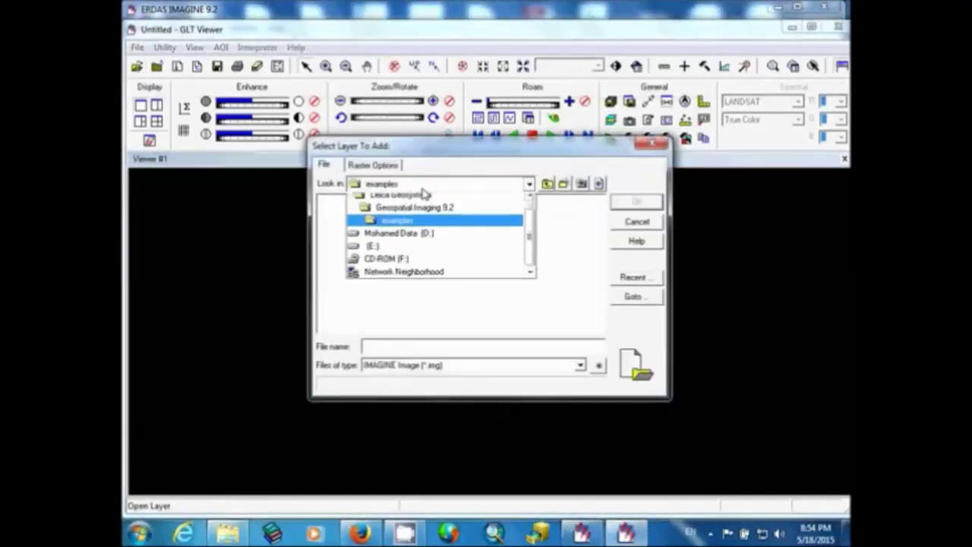
click(429, 241)
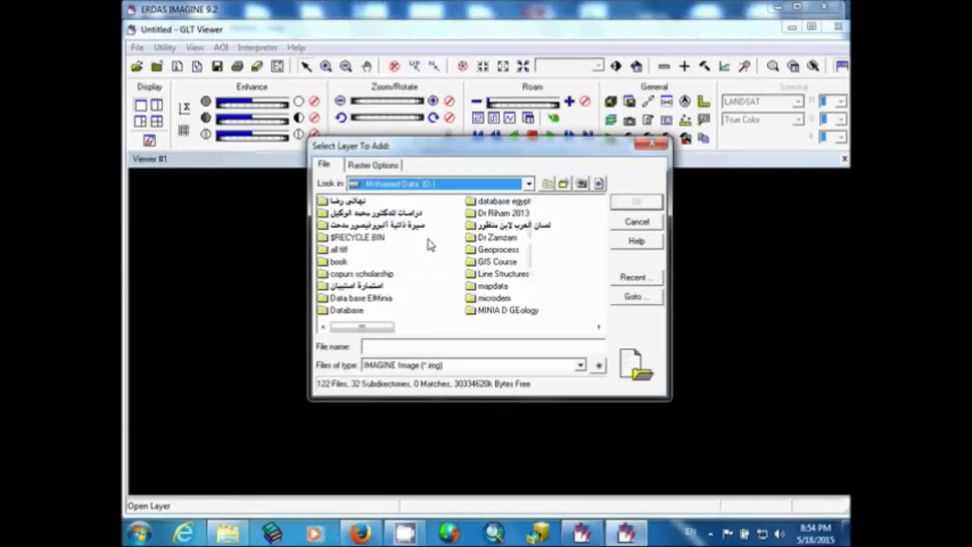
click(508, 330)
double_click(479, 286)
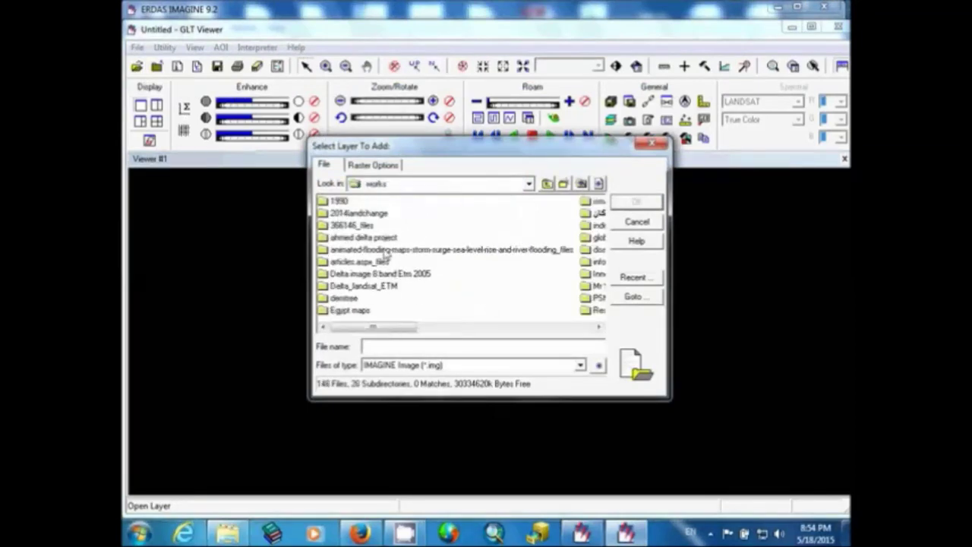
double_click(360, 311)
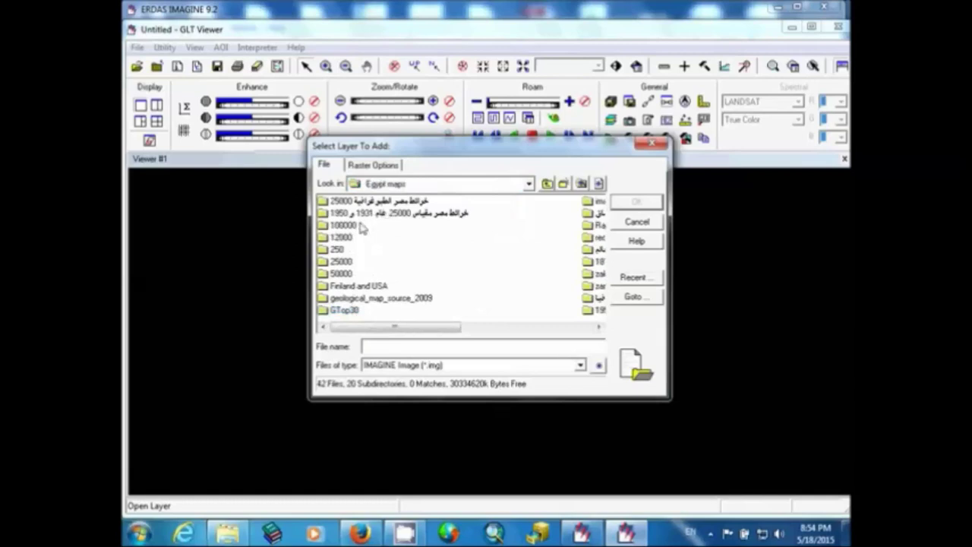
click(488, 330)
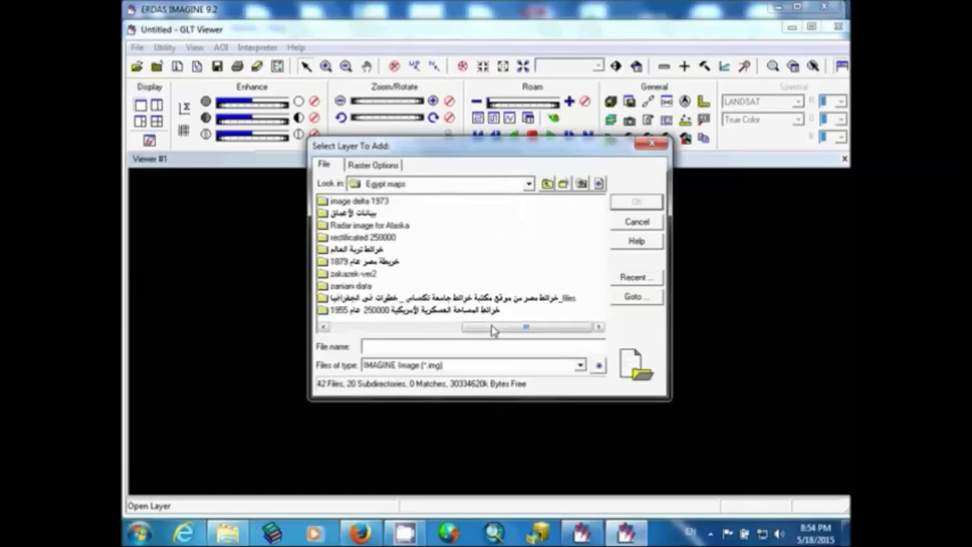
double_click(373, 202)
double_click(367, 202)
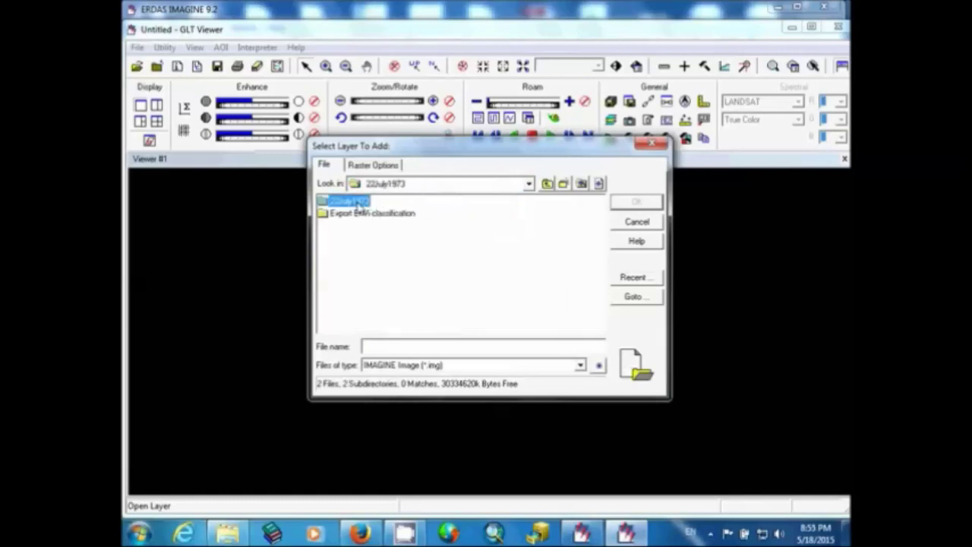
double_click(346, 201)
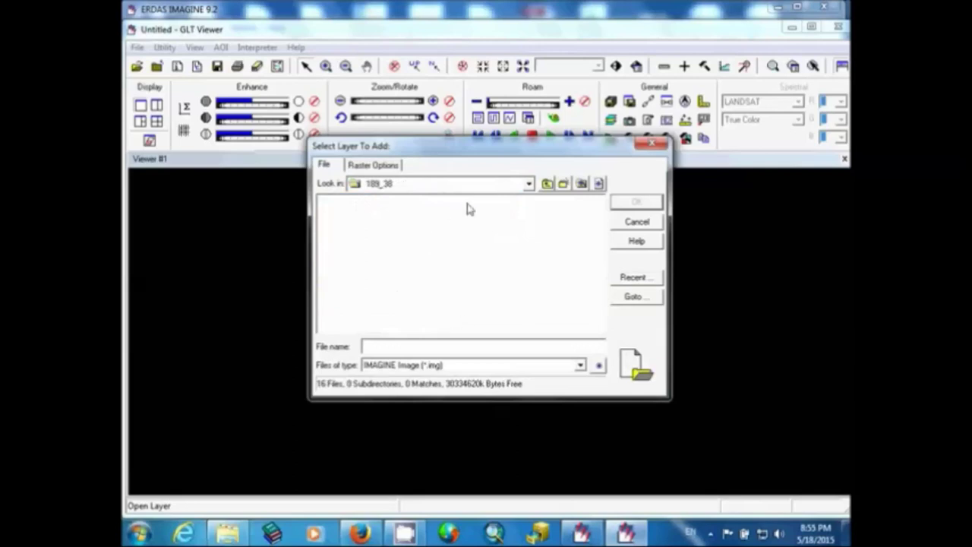
click(549, 367)
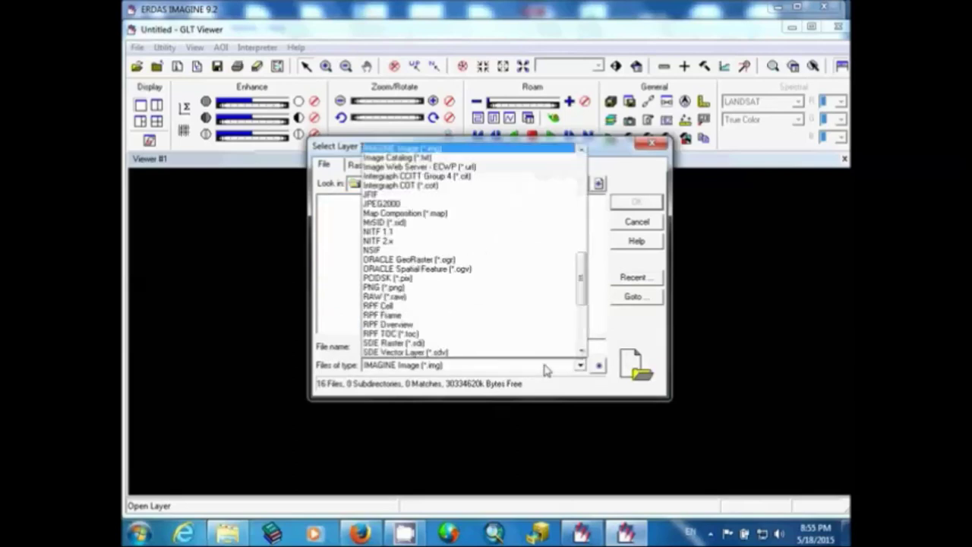
drag(582, 295, 553, 319)
click(479, 269)
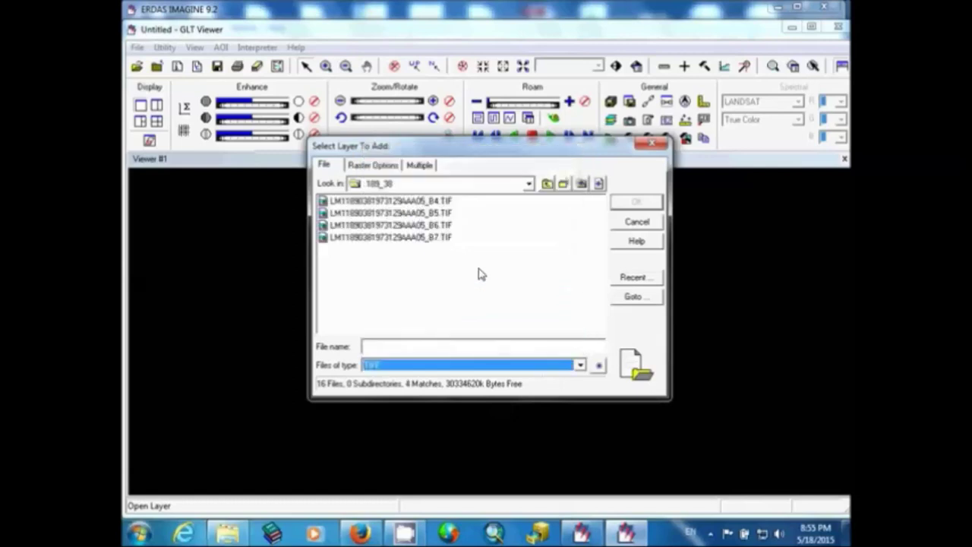
click(447, 201)
click(639, 203)
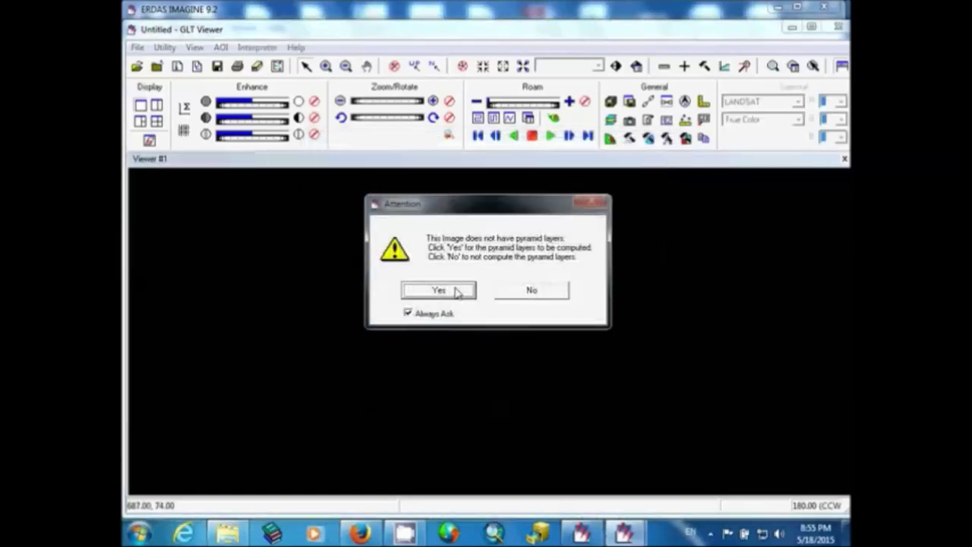
click(455, 292)
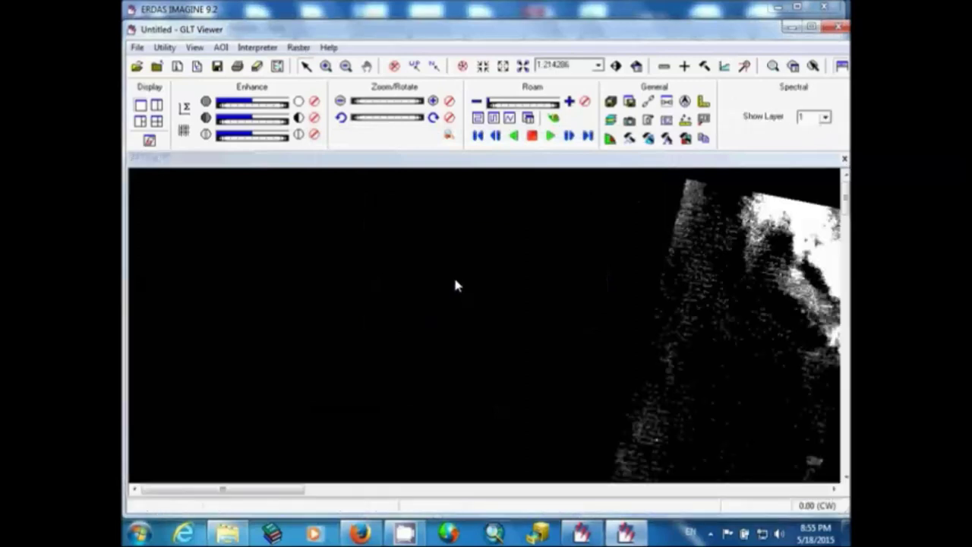
right_click(456, 286)
click(519, 361)
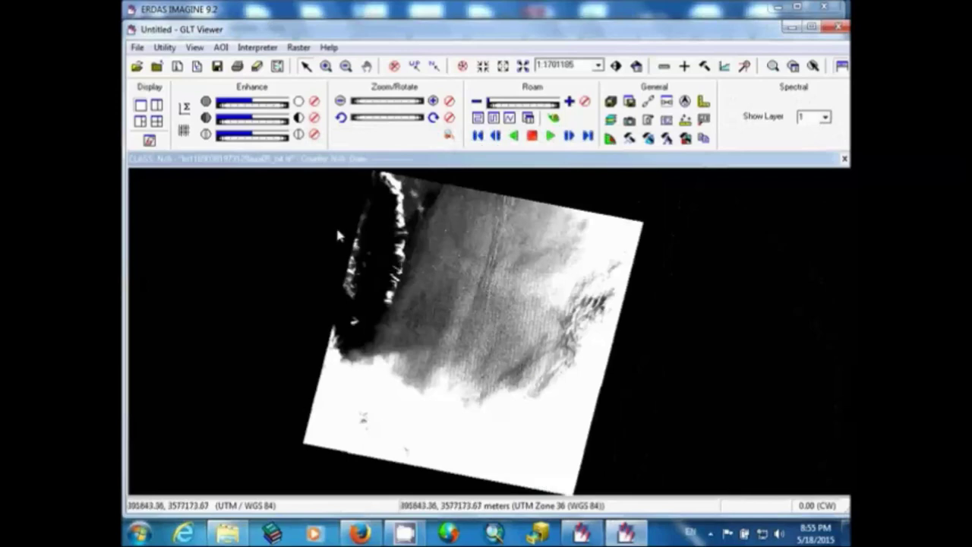
click(138, 68)
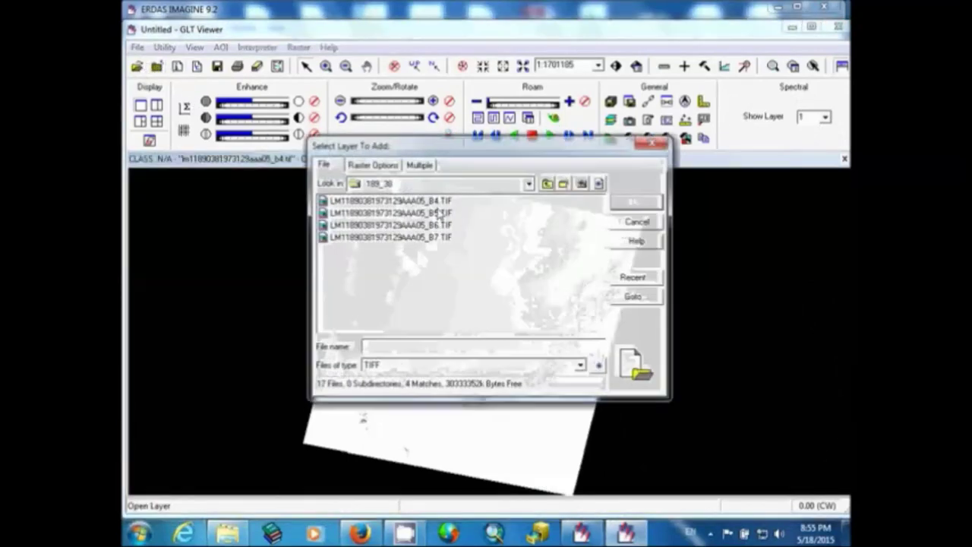
click(440, 213)
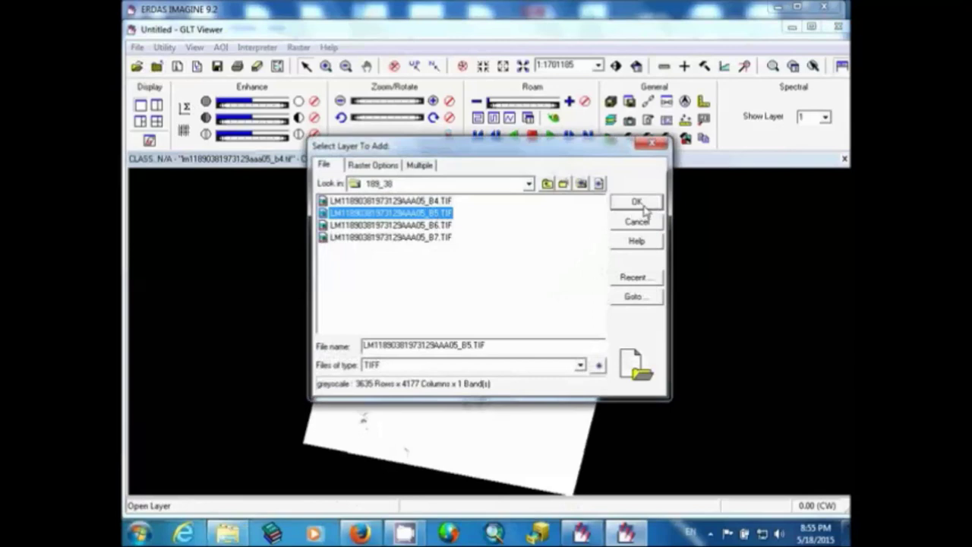
click(637, 202)
click(554, 293)
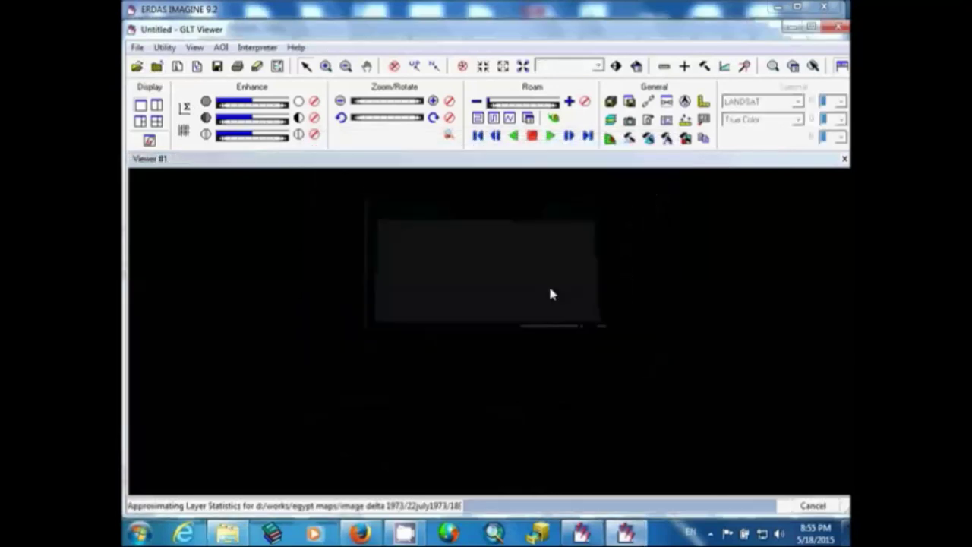
right_click(535, 297)
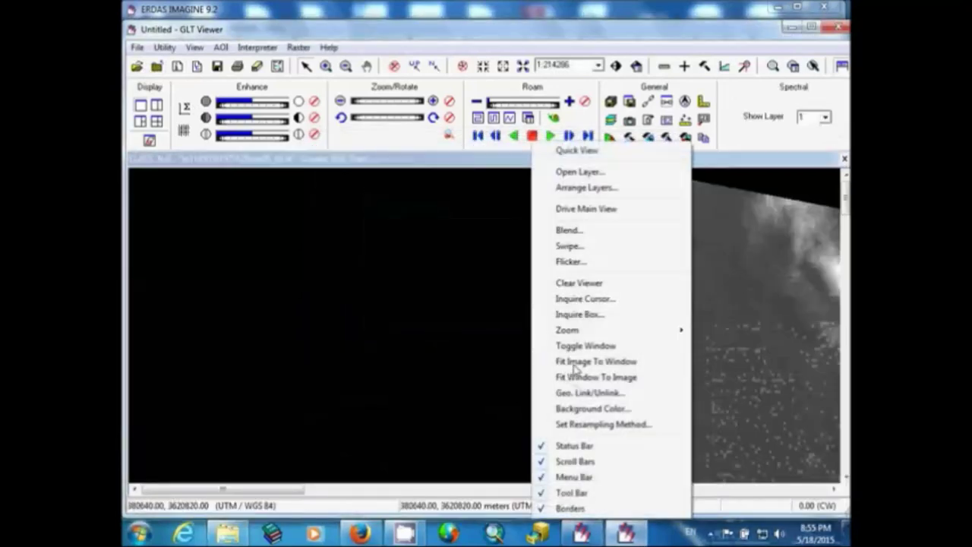
click(575, 370)
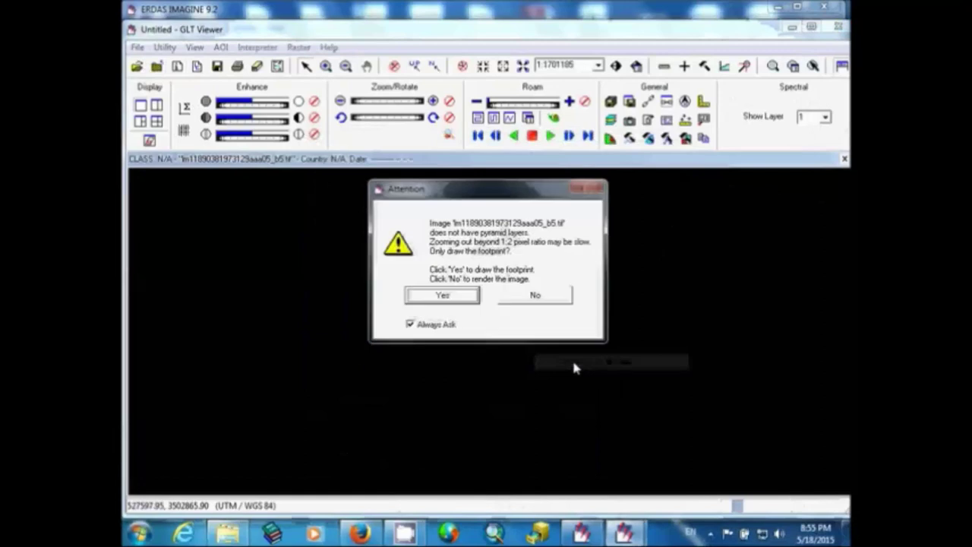
click(462, 297)
right_click(302, 271)
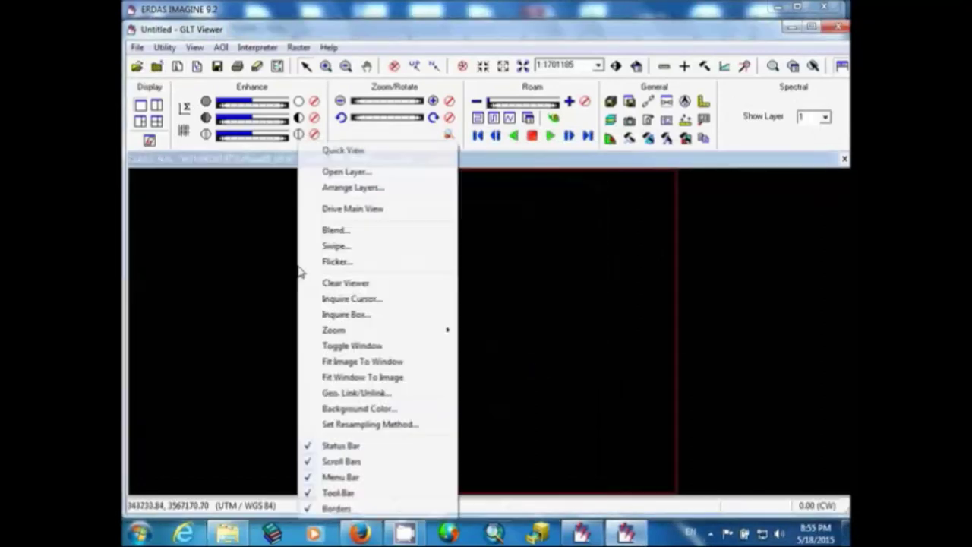
click(389, 361)
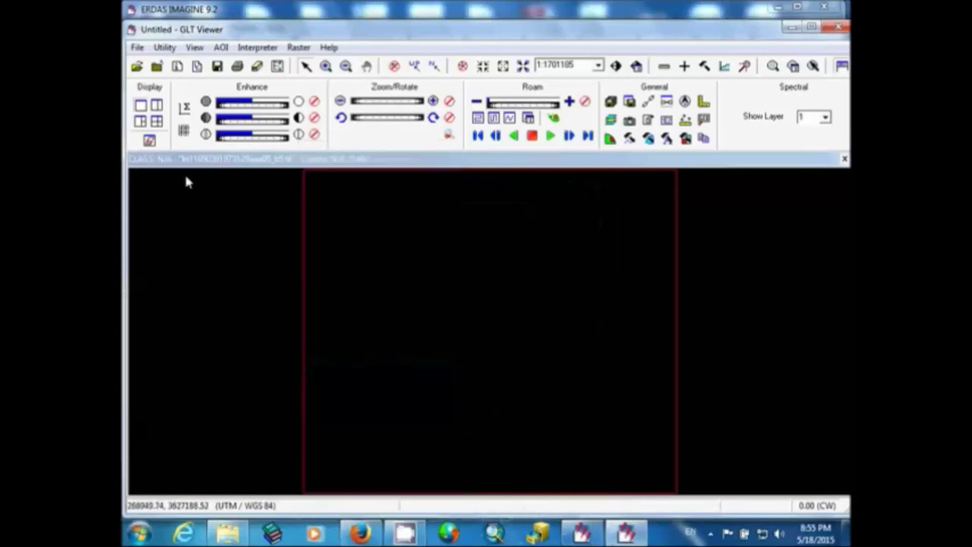
click(156, 66)
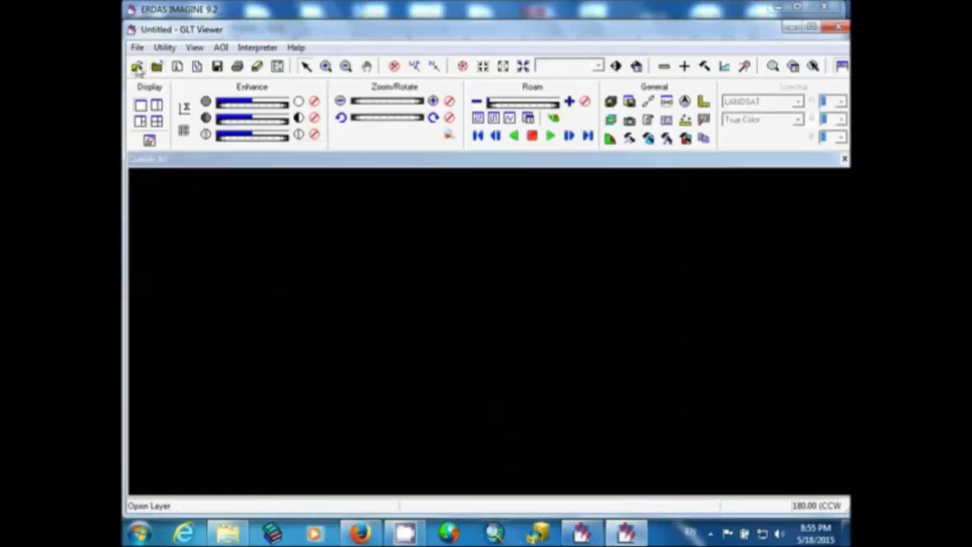
click(138, 69)
click(429, 214)
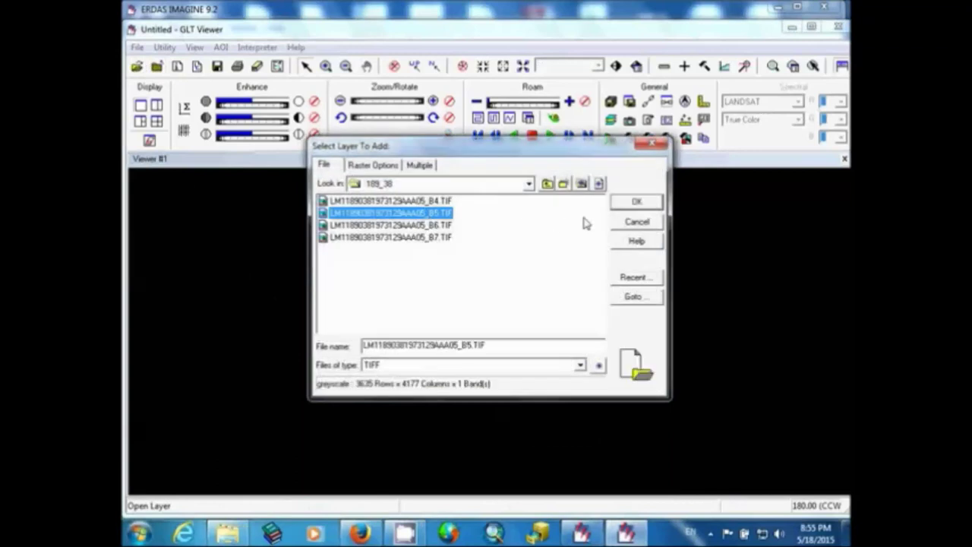
click(374, 165)
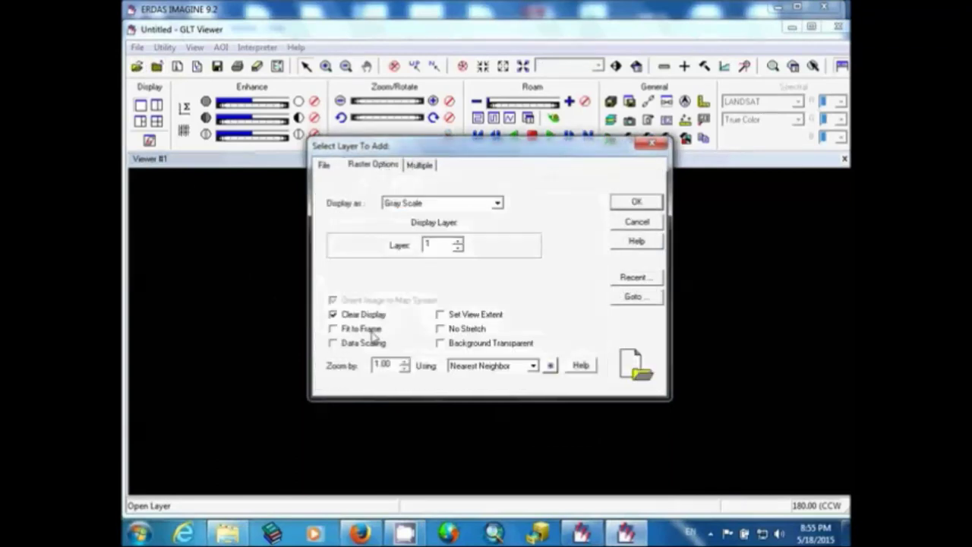
click(358, 328)
click(362, 314)
click(635, 203)
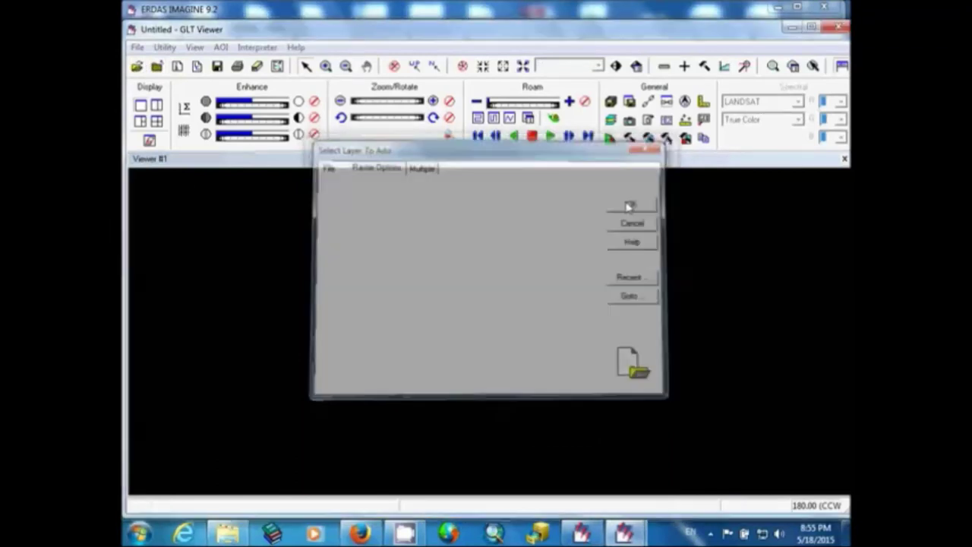
click(534, 294)
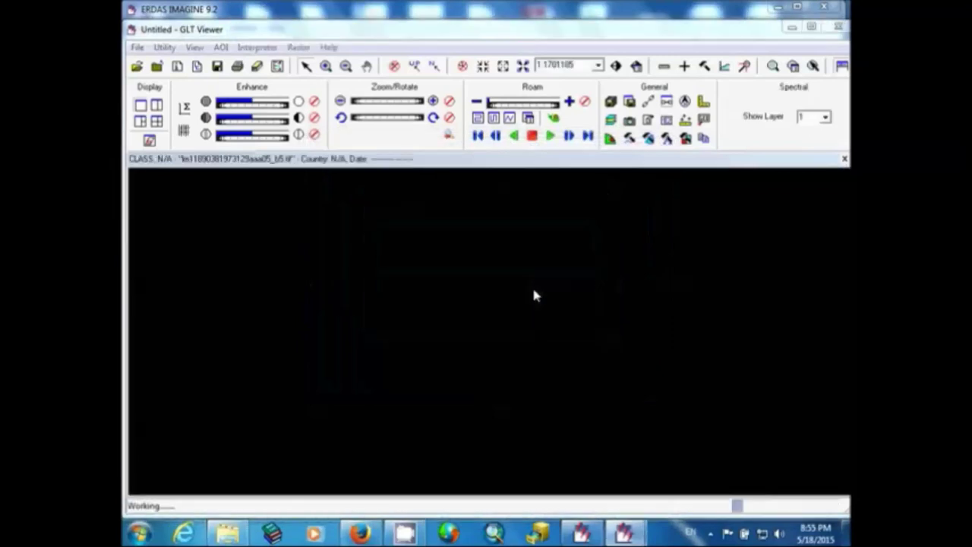
click(545, 301)
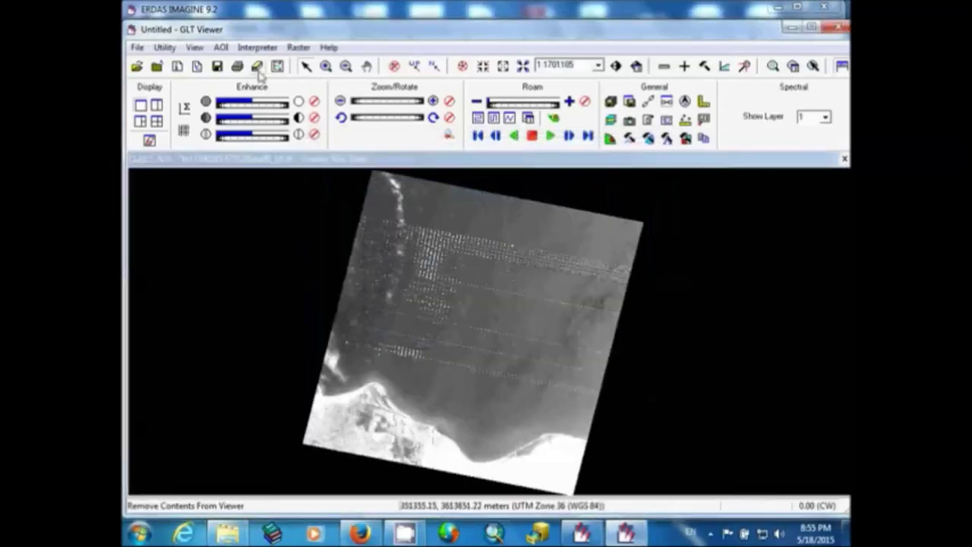
Zoom in three times on the coastline in the southwestern part of the band 5 image.
click(326, 66)
click(344, 449)
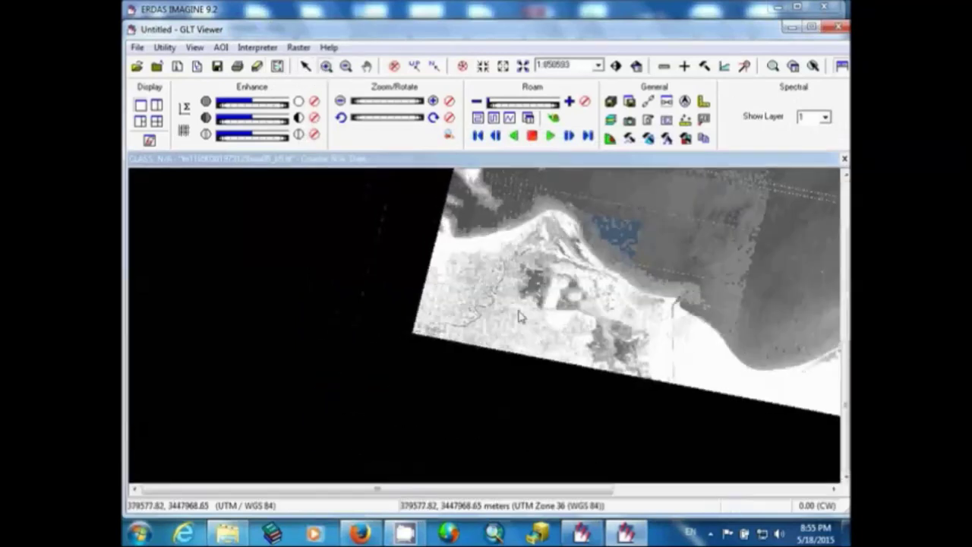
click(342, 439)
click(341, 429)
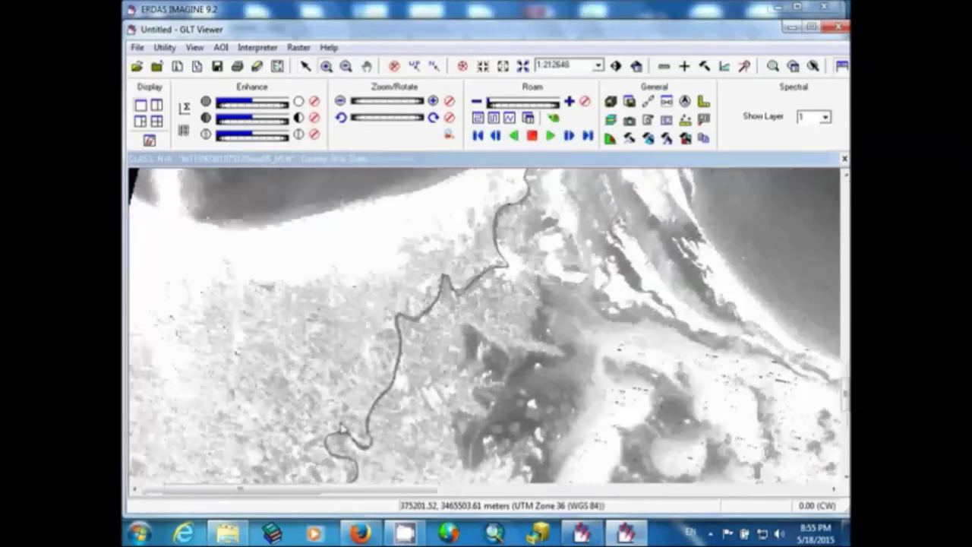
Clear the band 5 image from the viewer and bring the main ERDAS IMAGINE window to the front, enlarged to show all modules.
click(157, 66)
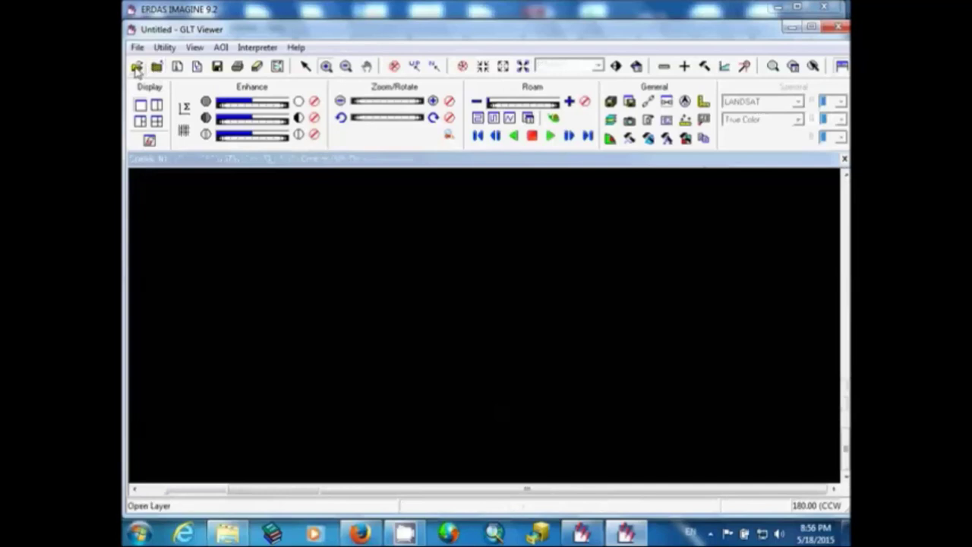
click(137, 67)
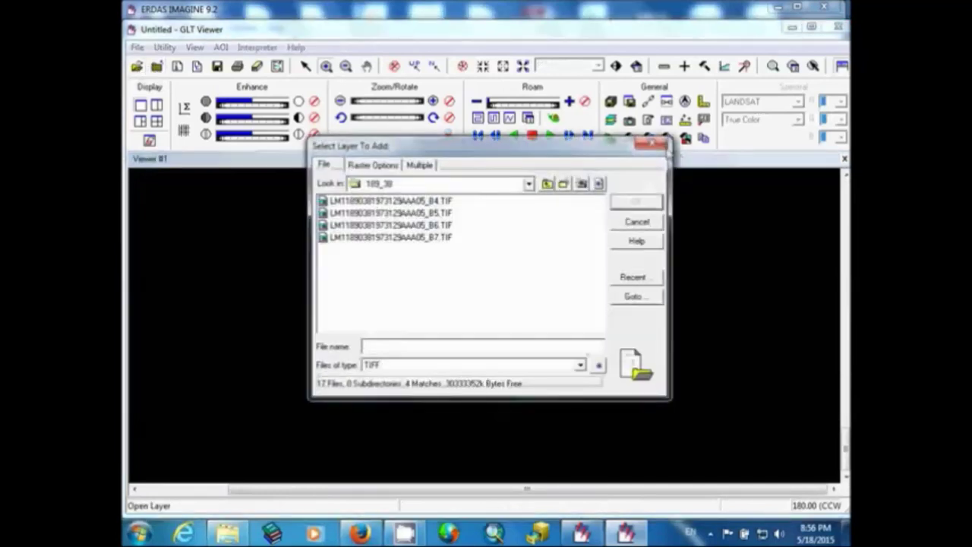
click(653, 145)
click(405, 10)
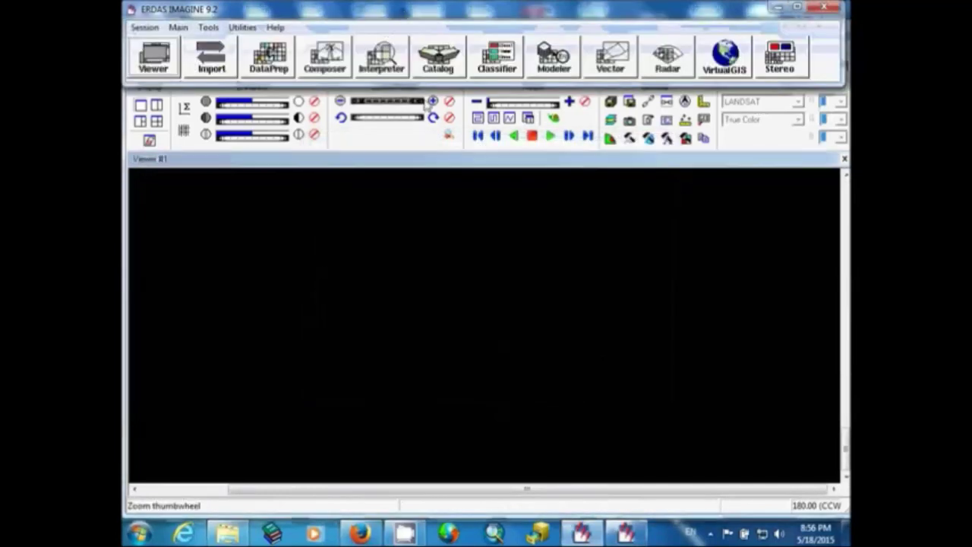
drag(440, 84, 365, 219)
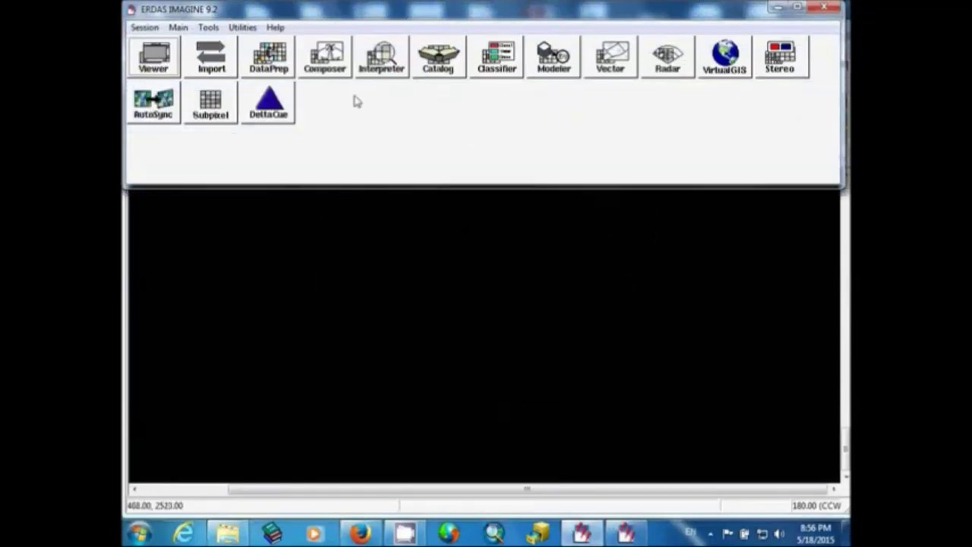
click(383, 67)
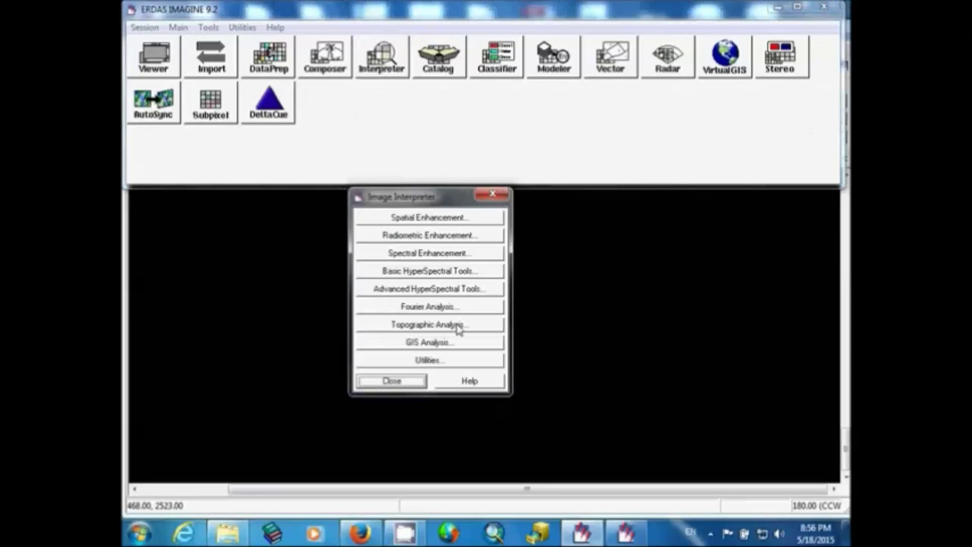
click(468, 364)
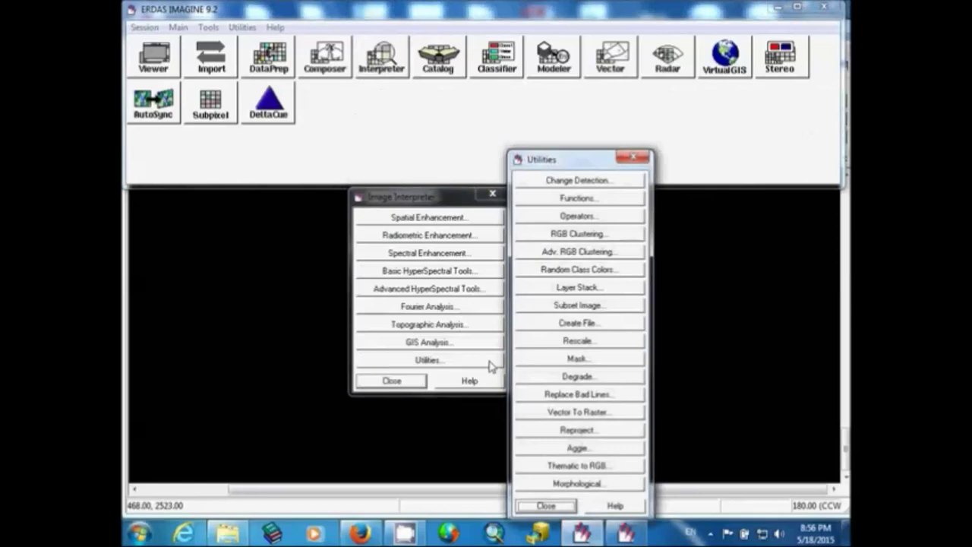
click(591, 292)
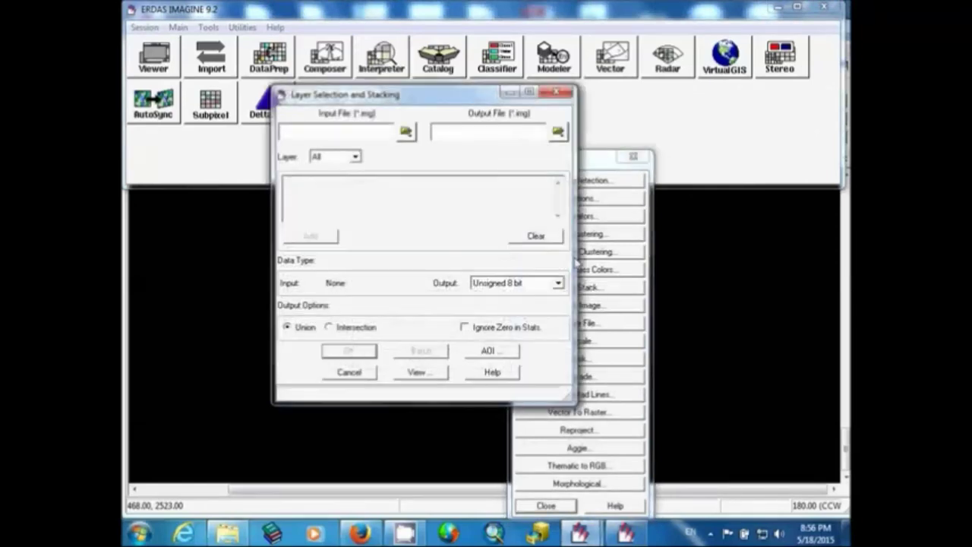
click(556, 92)
click(495, 196)
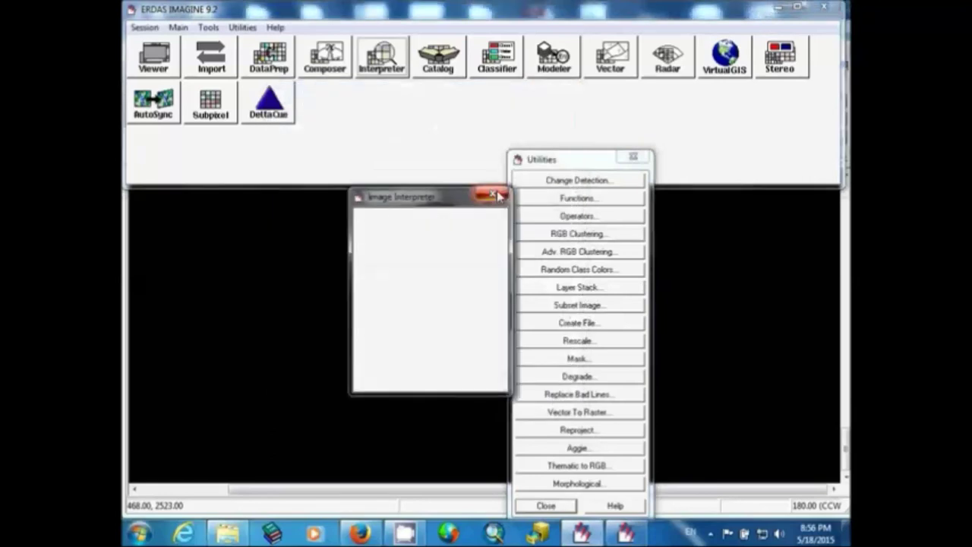
click(632, 156)
click(636, 193)
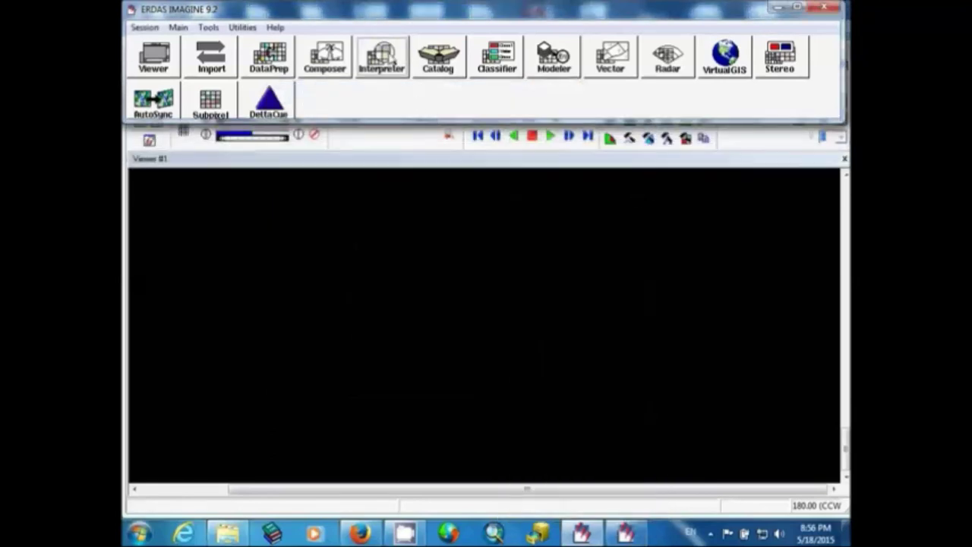
Open the Layer Stack utility of the Image Interpreter.
click(382, 57)
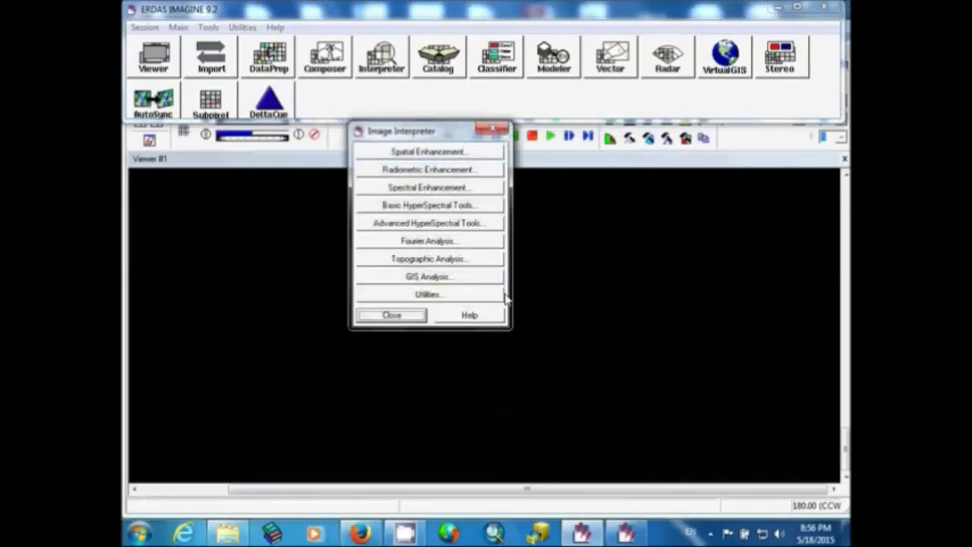
click(503, 297)
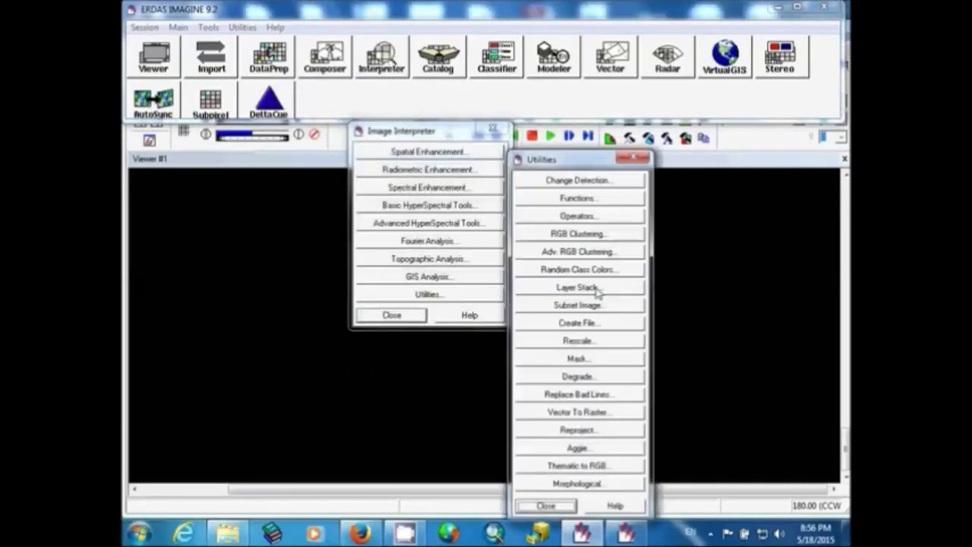
click(595, 290)
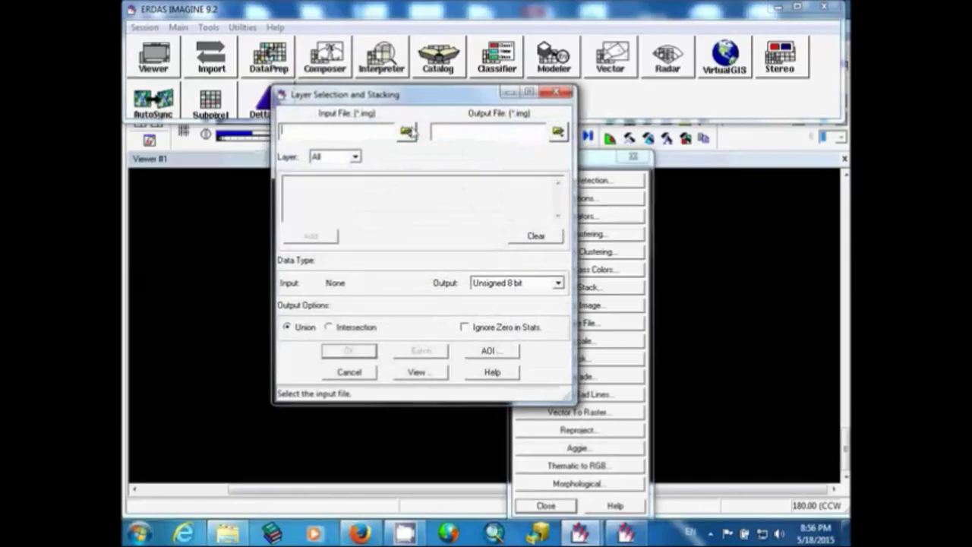
Browse for the stack's input file in the D drive folder works/Egypt maps/image delta 1973/22July1973/189_38.
click(407, 135)
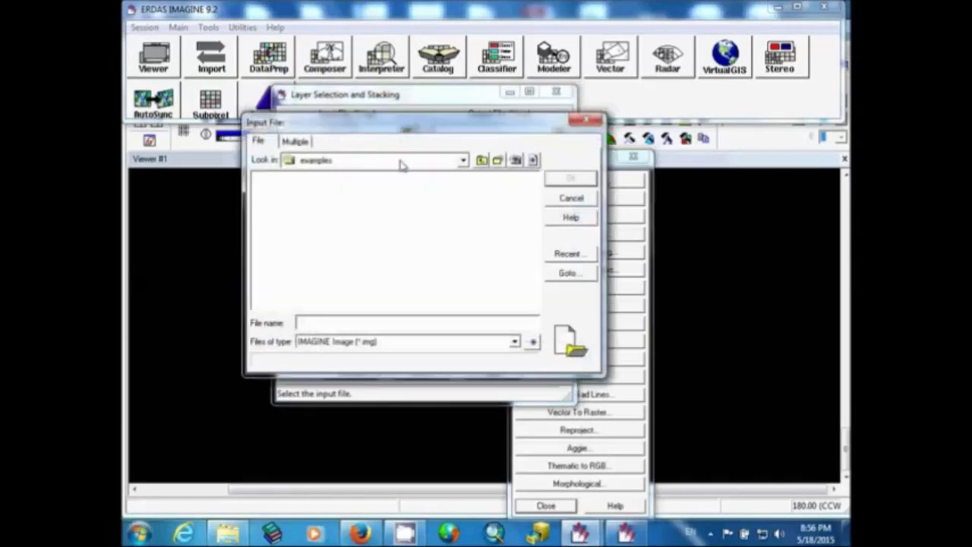
click(400, 161)
click(361, 216)
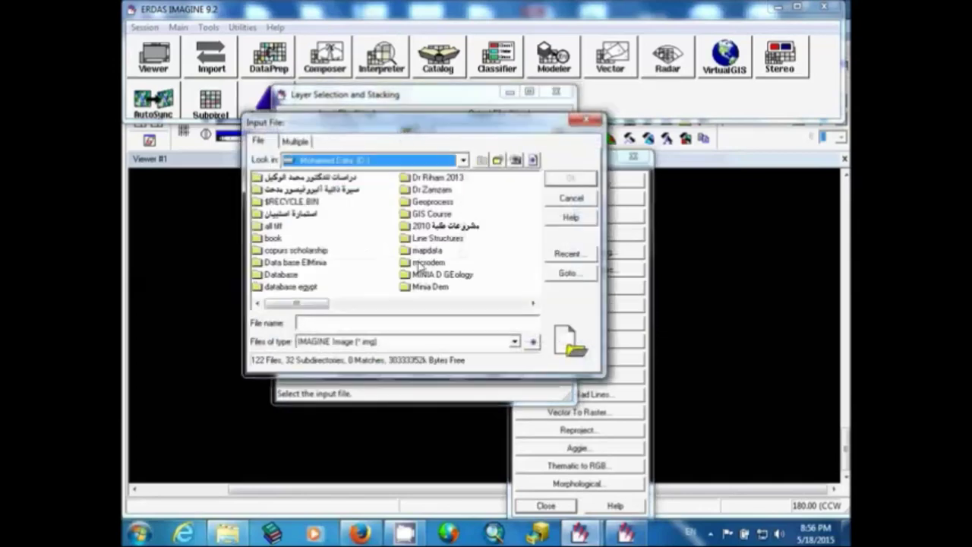
click(464, 304)
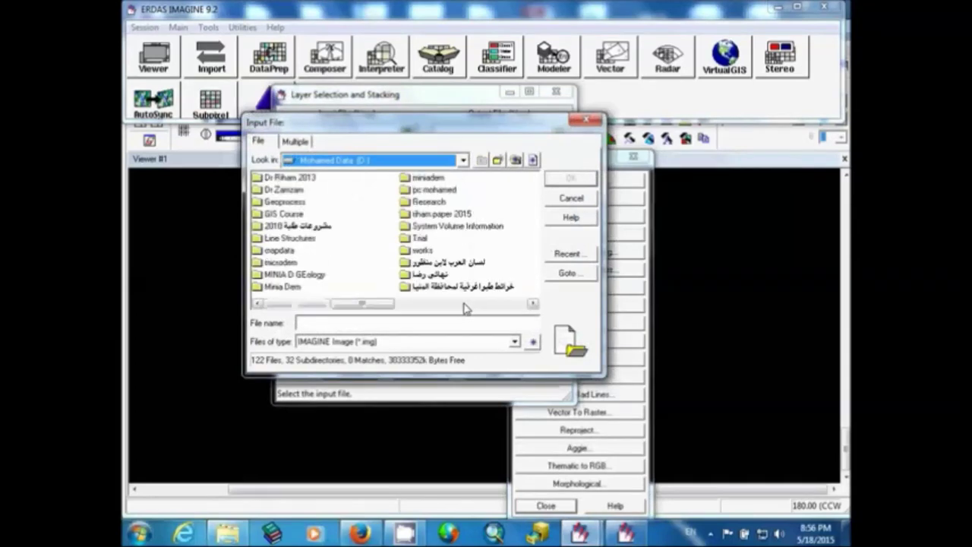
double_click(423, 251)
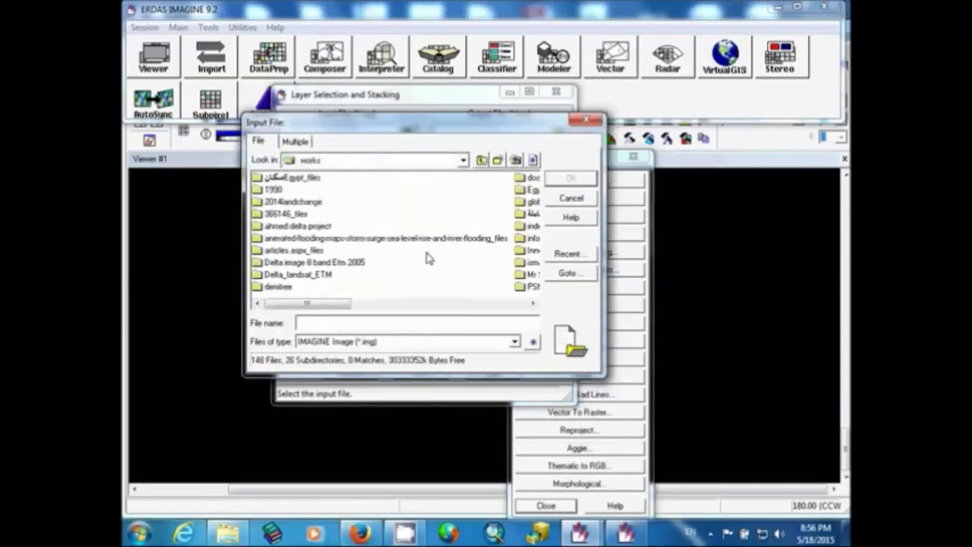
double_click(531, 190)
click(423, 304)
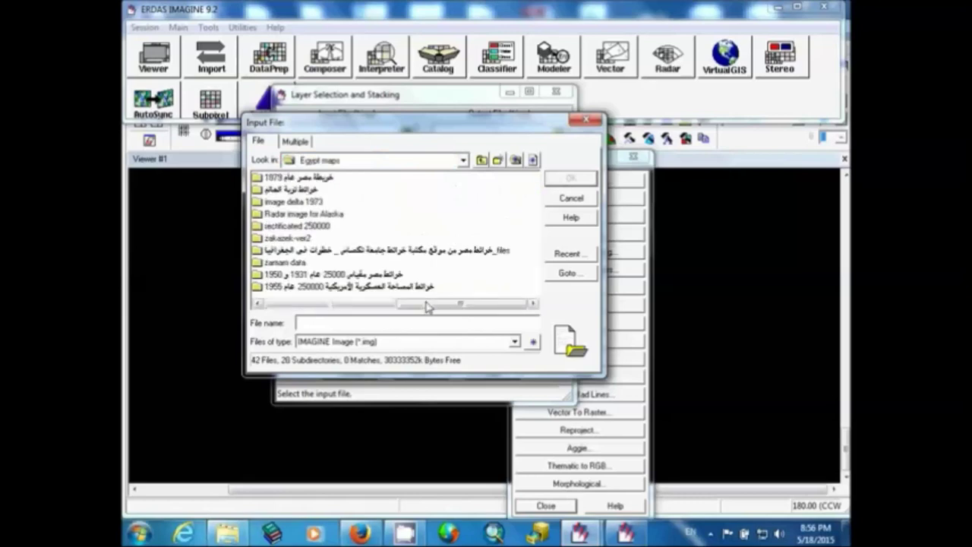
double_click(320, 203)
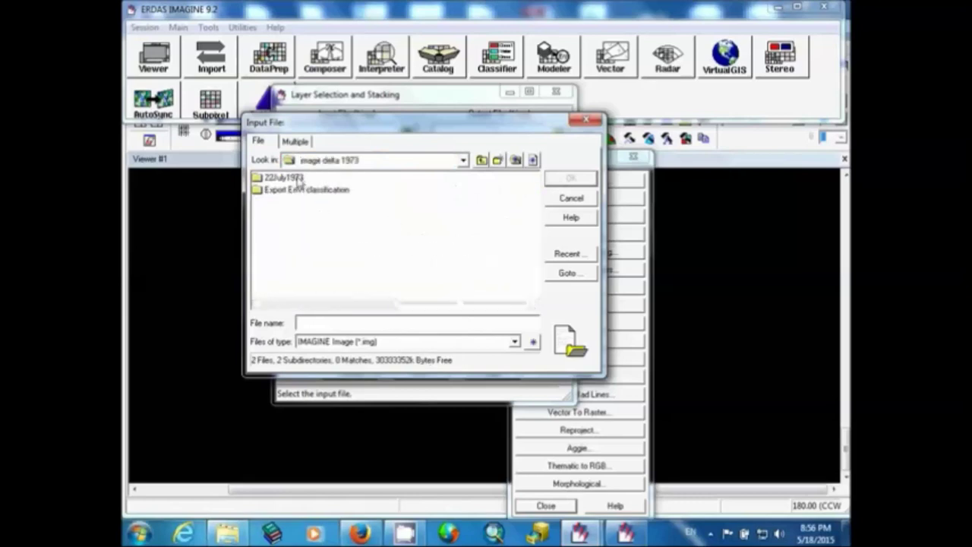
double_click(297, 181)
double_click(294, 181)
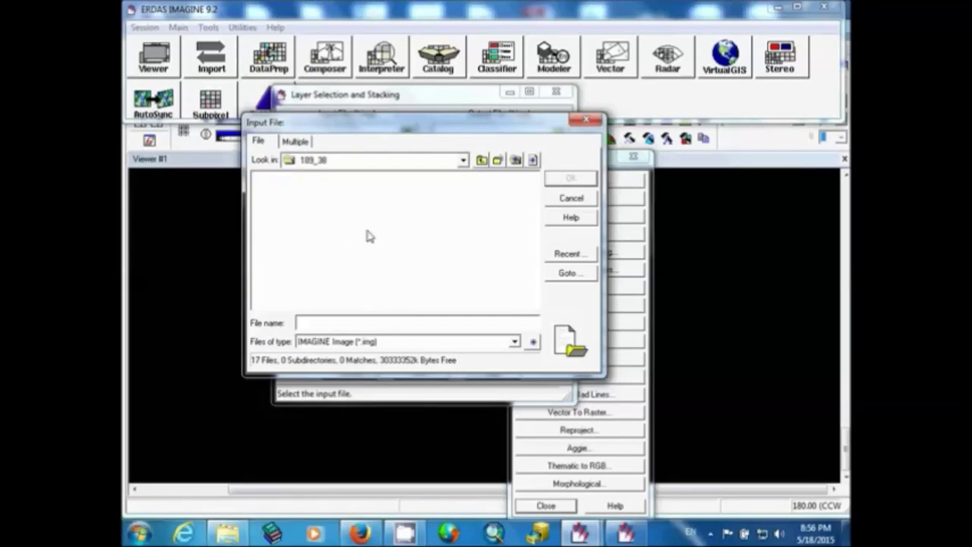
click(436, 343)
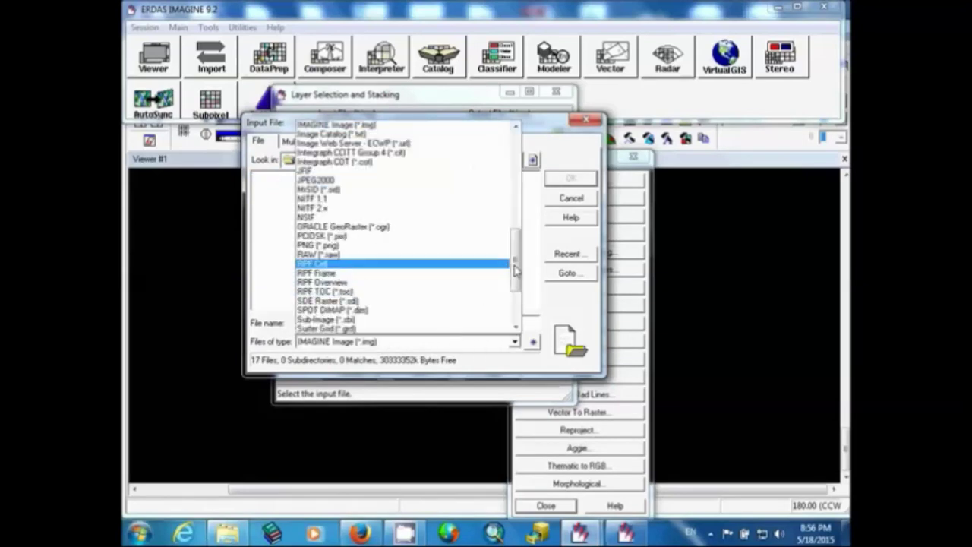
scroll(494, 288, down, 2)
click(471, 311)
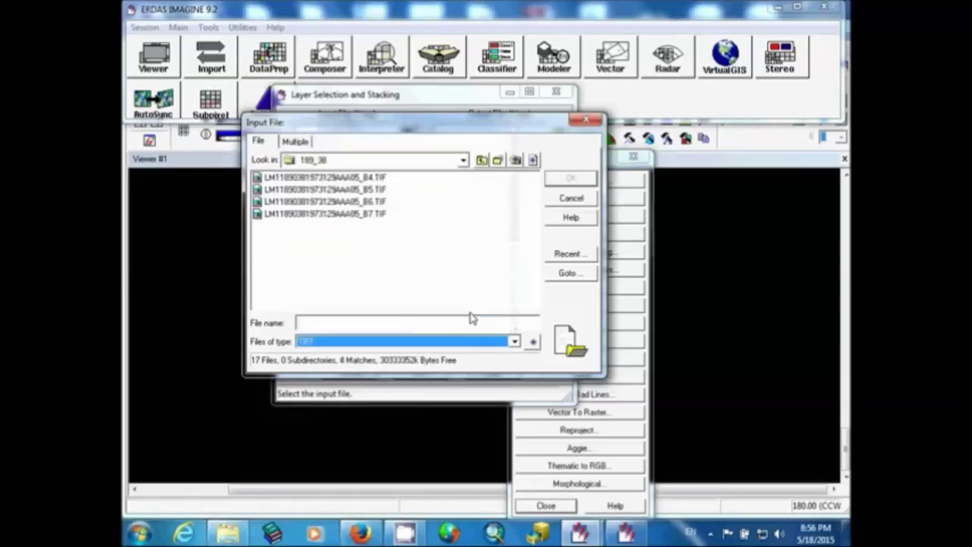
click(377, 179)
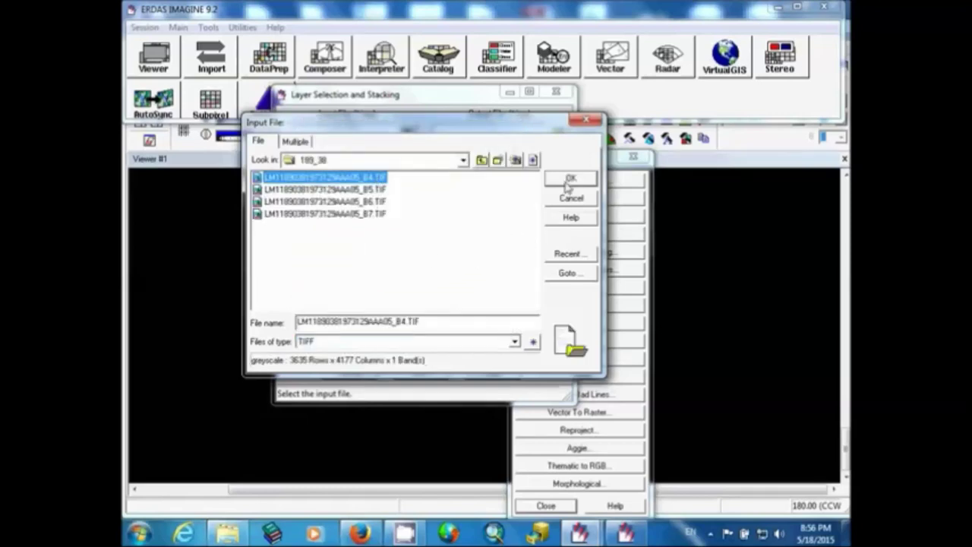
click(571, 179)
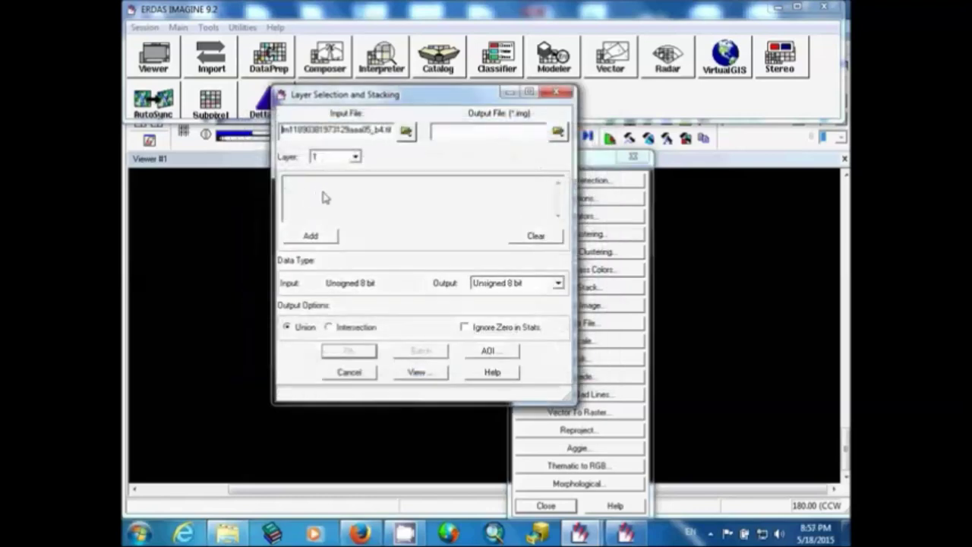
click(319, 238)
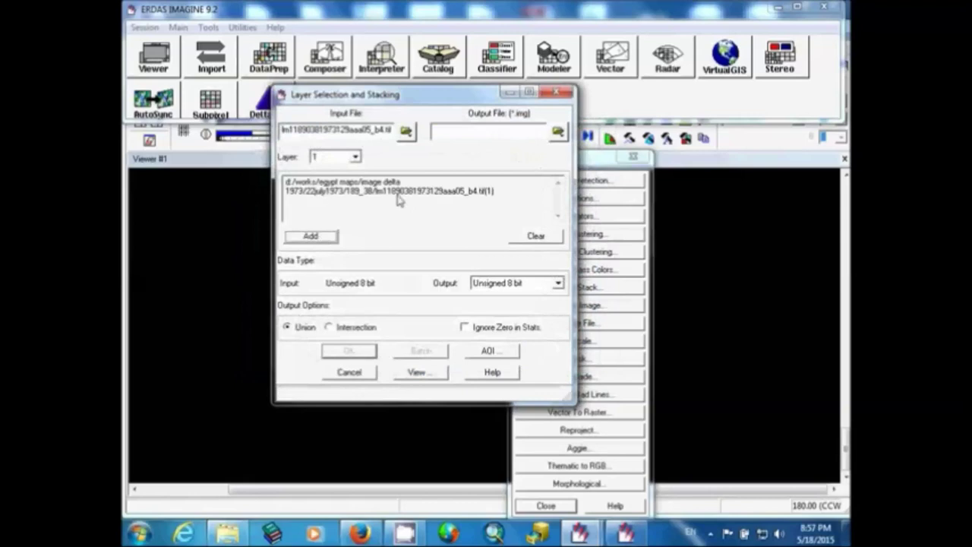
drag(473, 192, 480, 192)
click(468, 202)
click(408, 133)
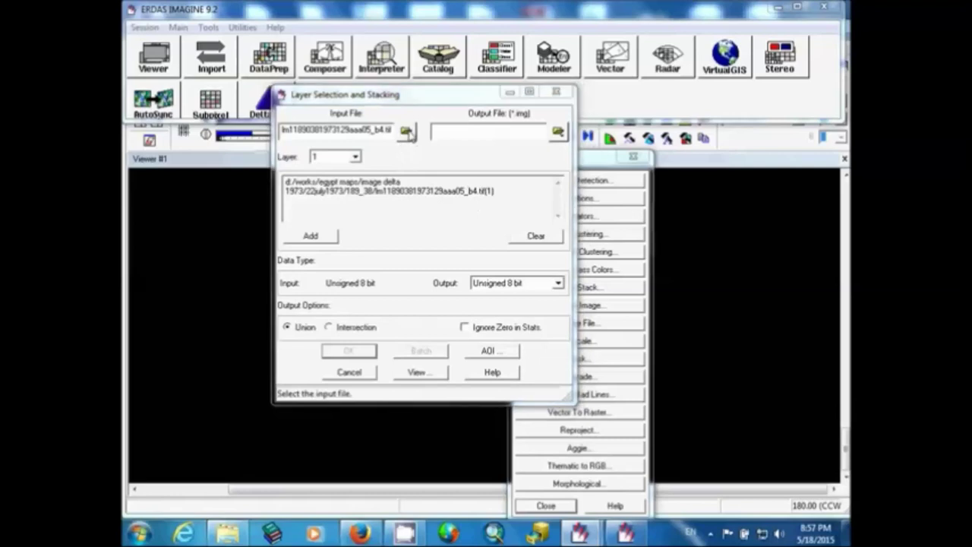
click(379, 189)
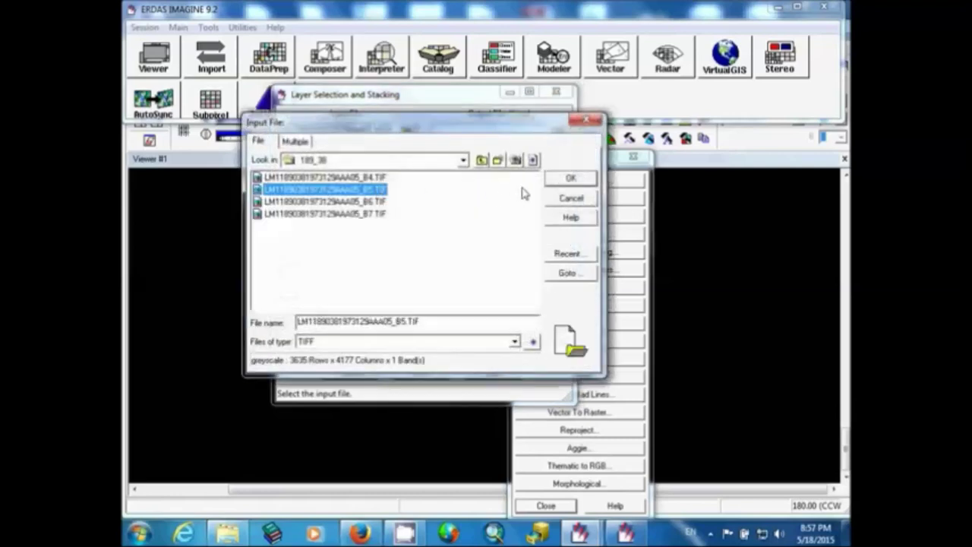
click(569, 177)
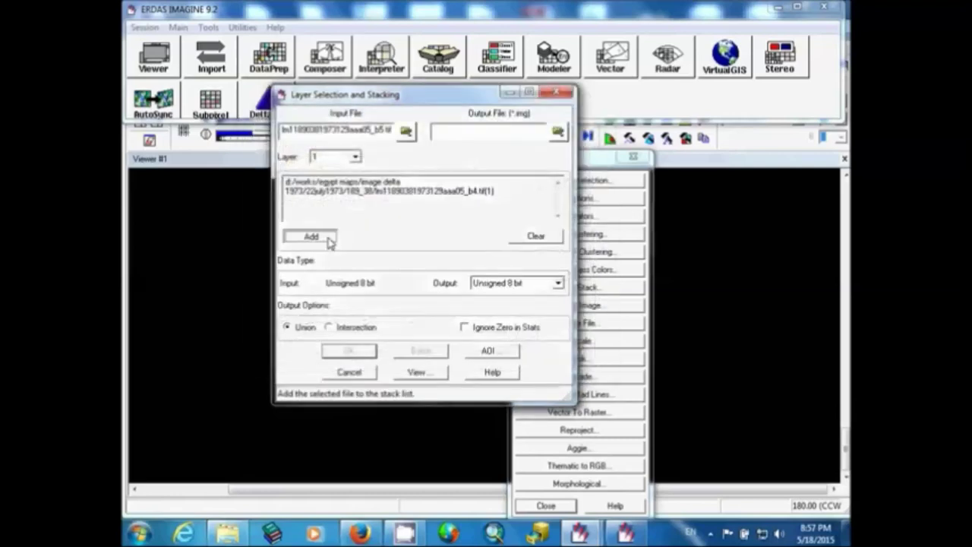
click(325, 237)
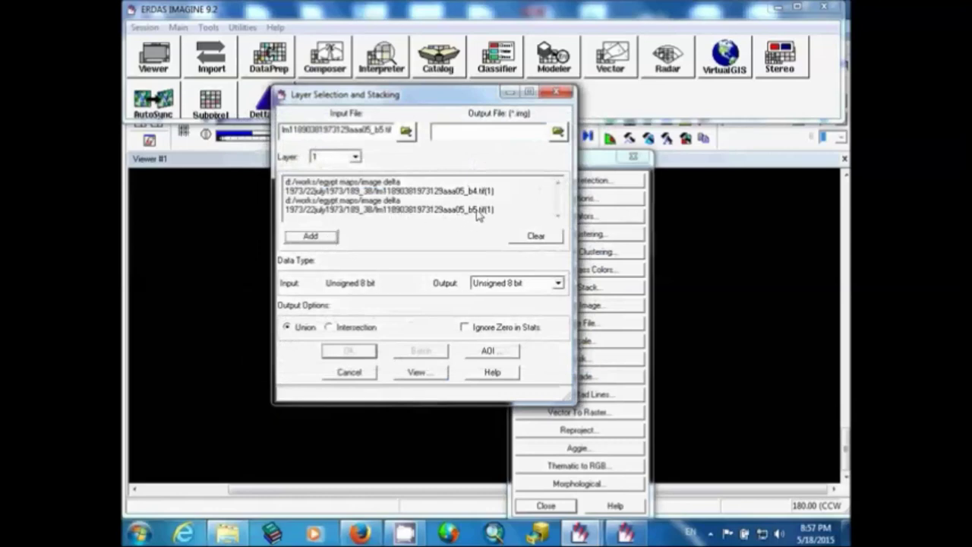
click(407, 133)
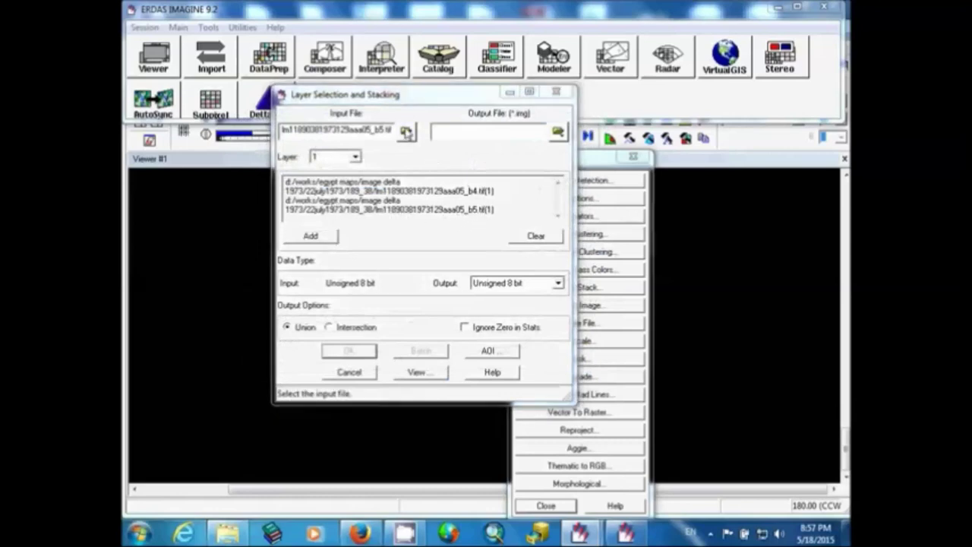
click(376, 202)
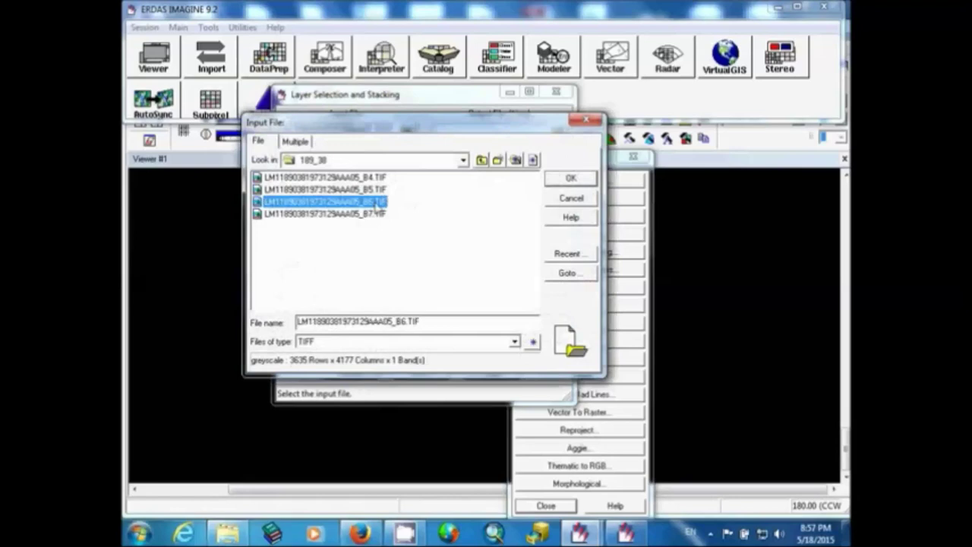
click(564, 181)
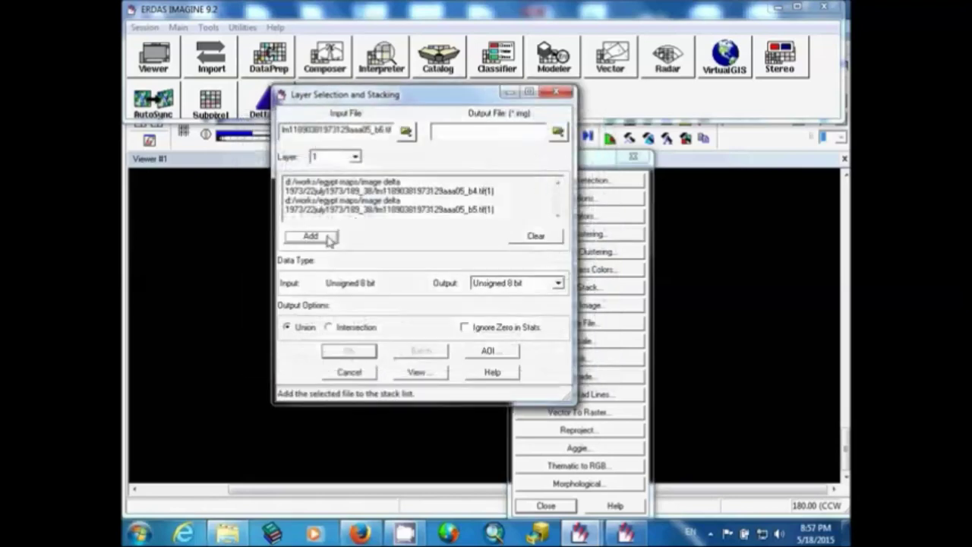
click(328, 238)
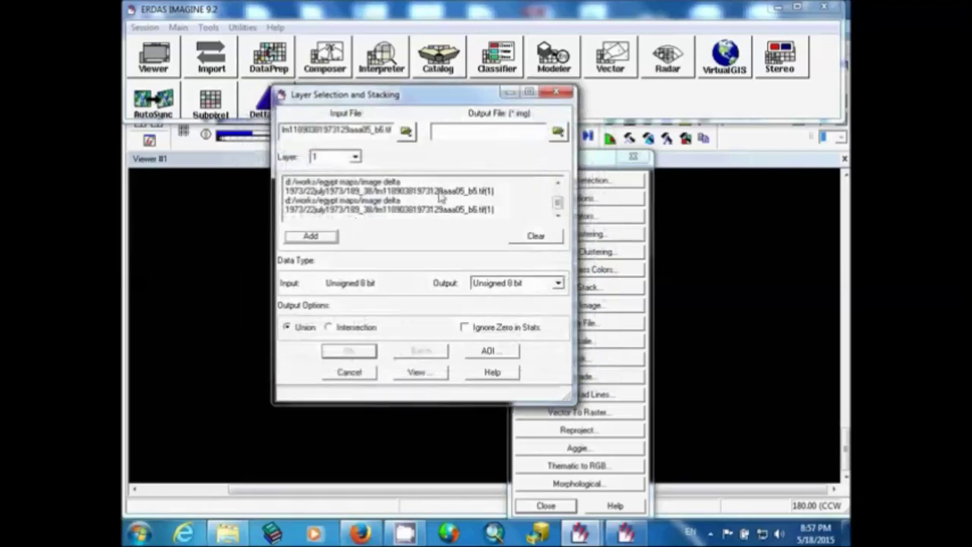
click(406, 131)
click(383, 215)
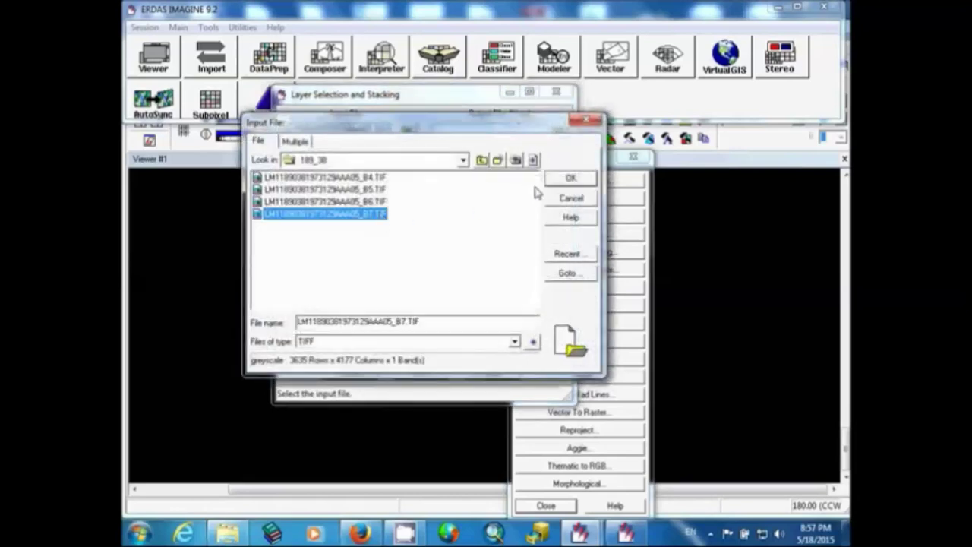
click(570, 180)
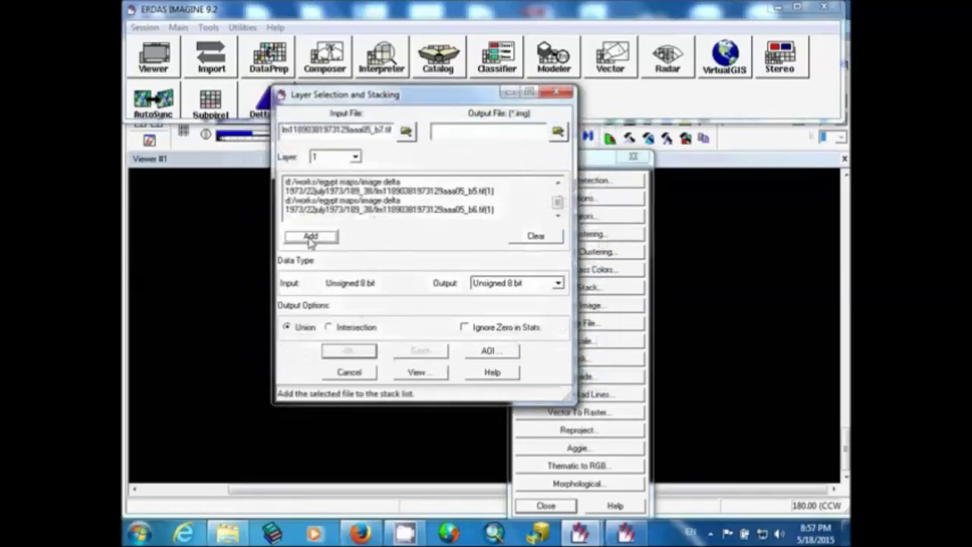
click(311, 240)
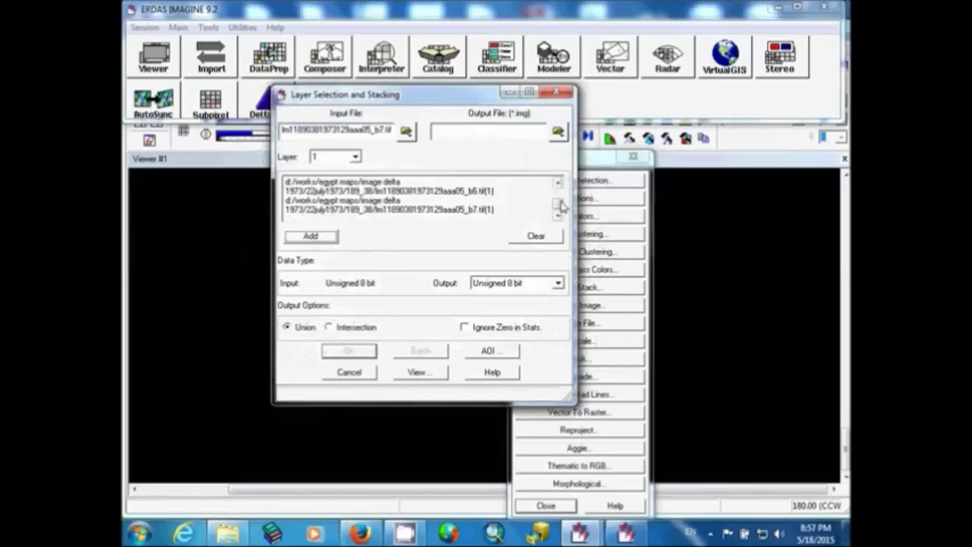
drag(558, 202, 557, 211)
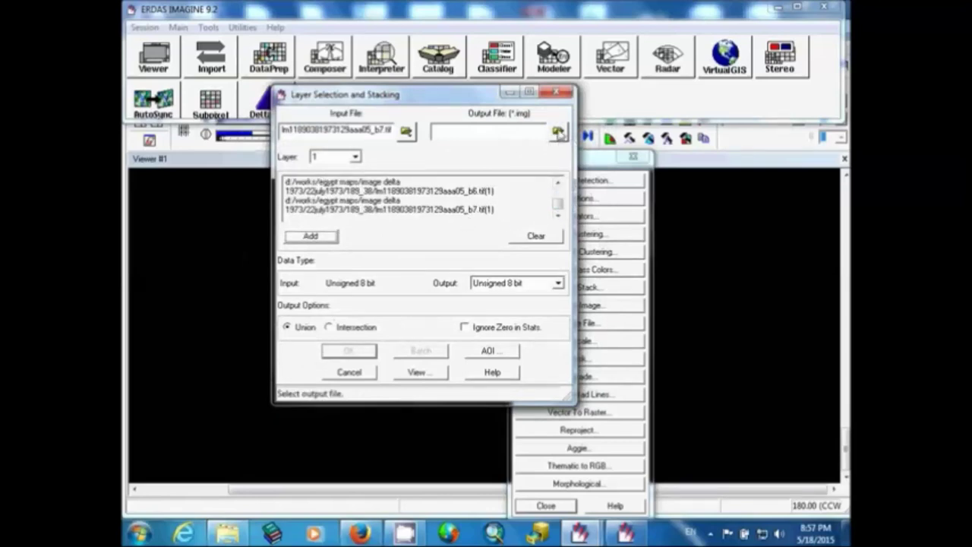
Set the stack's output file to 1973 in the C drive's FFOutput folder, with the IMAGINE Image (*.img) type.
click(558, 132)
click(462, 160)
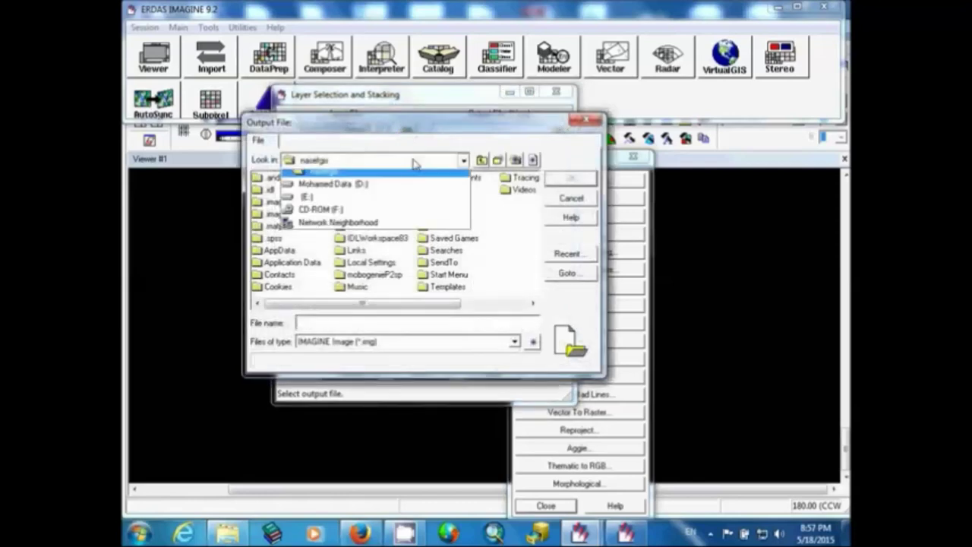
click(331, 177)
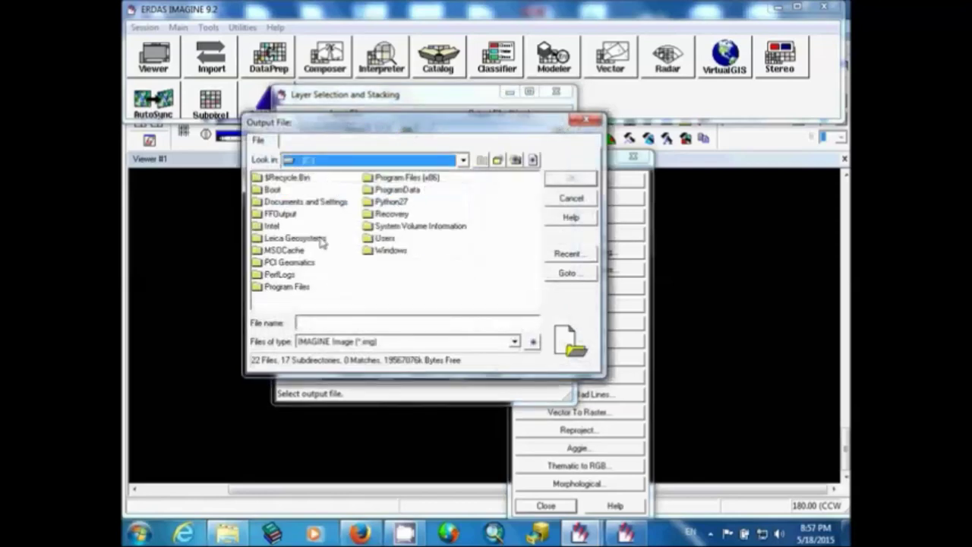
double_click(287, 215)
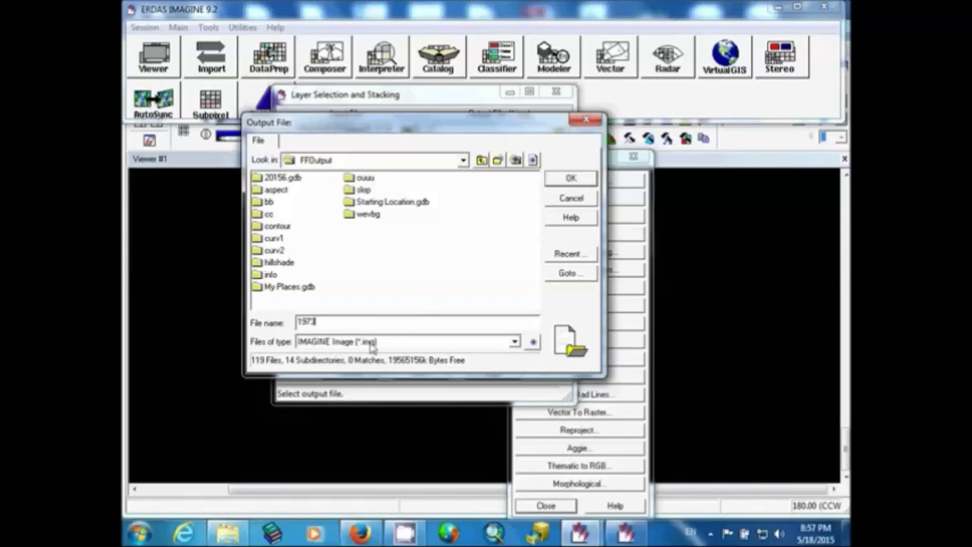
click(375, 343)
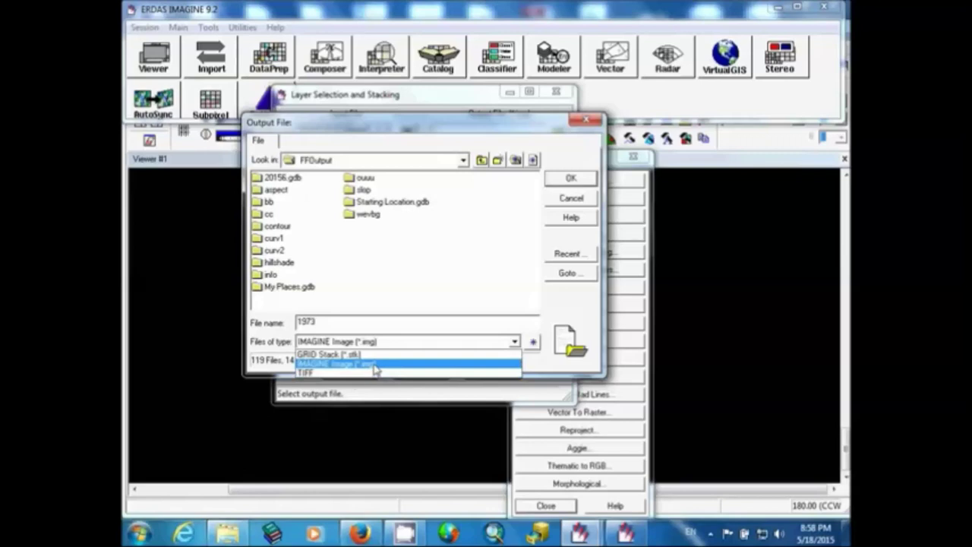
click(375, 364)
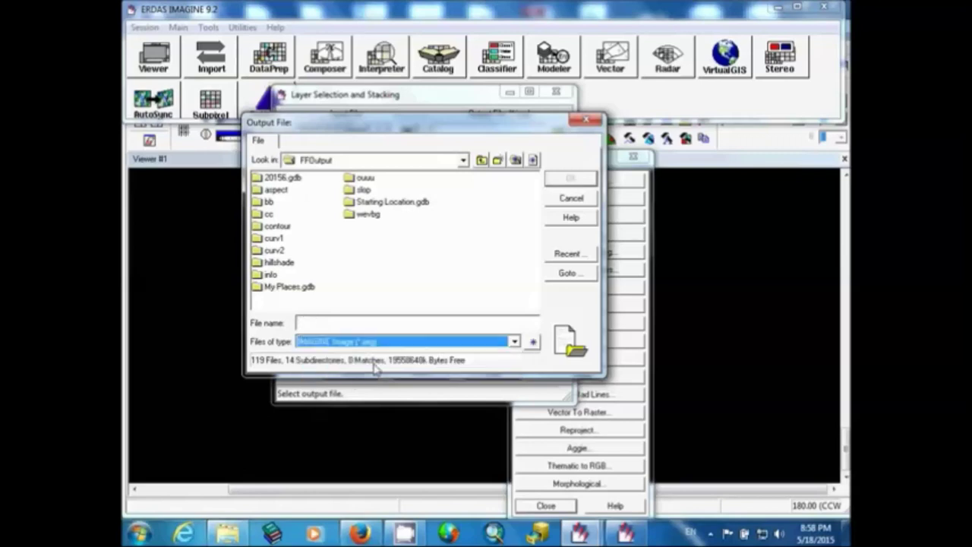
click(401, 327)
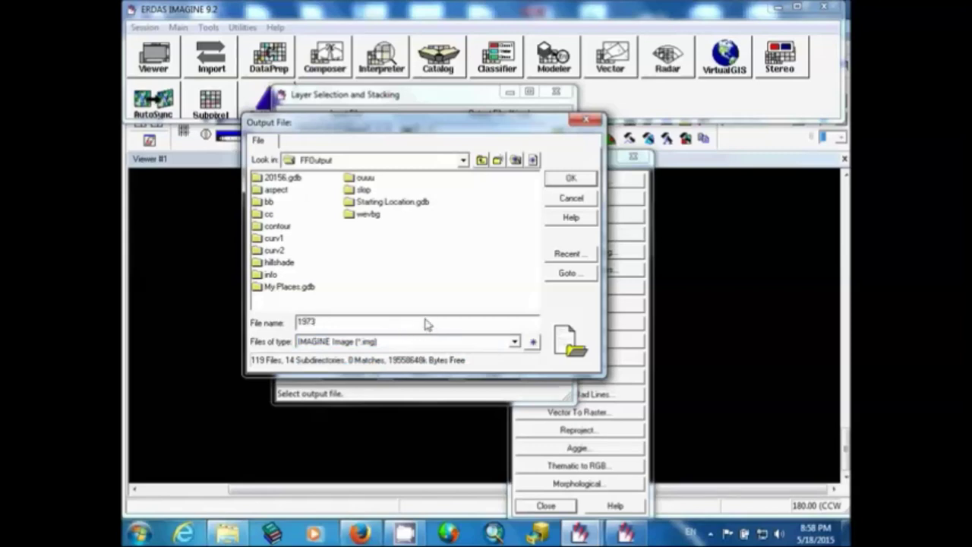
click(566, 181)
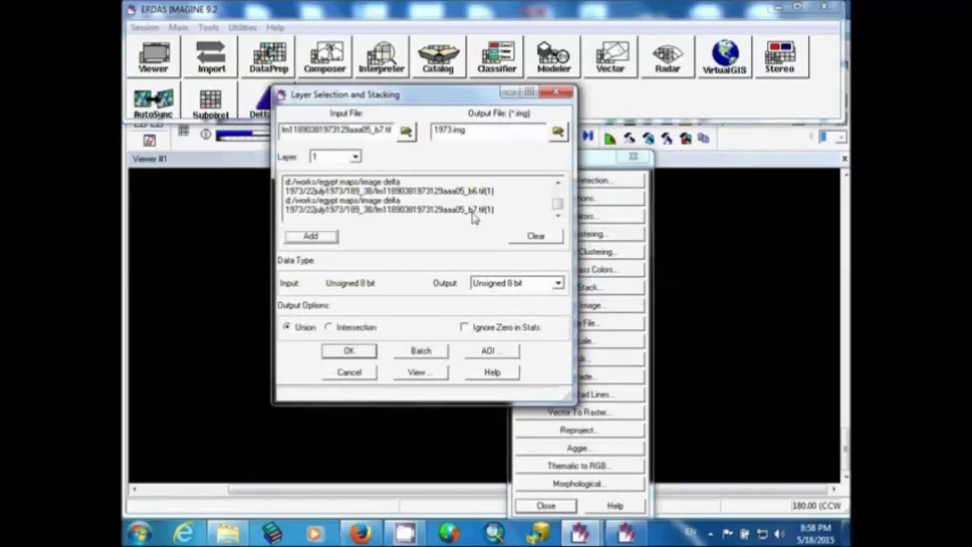
Enable Ignore Zero in Stats, run the layer stack, and dismiss the job status dialog once processing is complete.
click(464, 328)
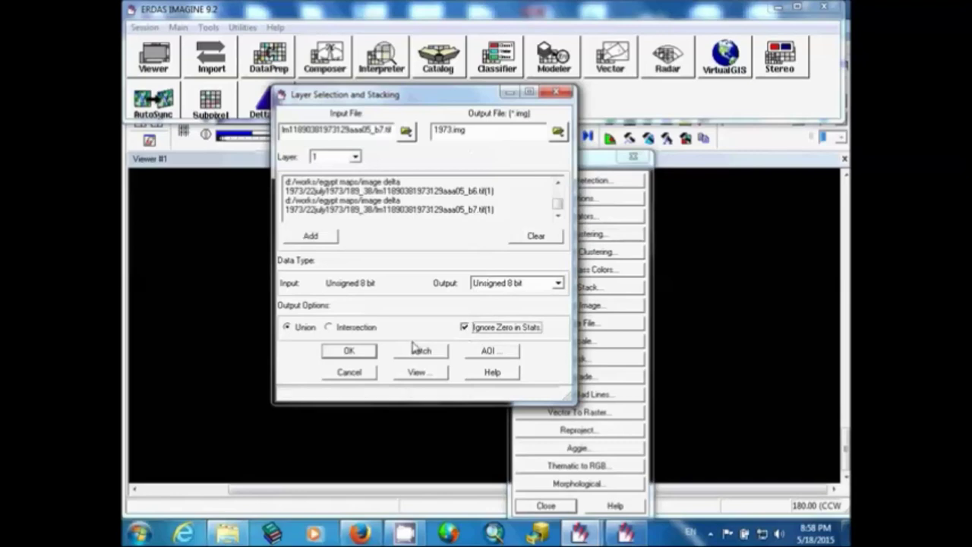
click(349, 352)
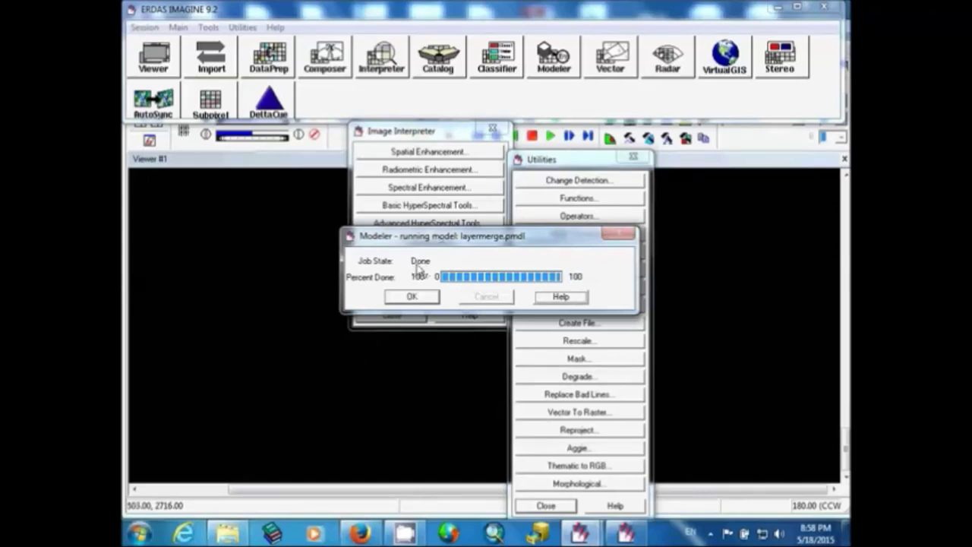
click(412, 296)
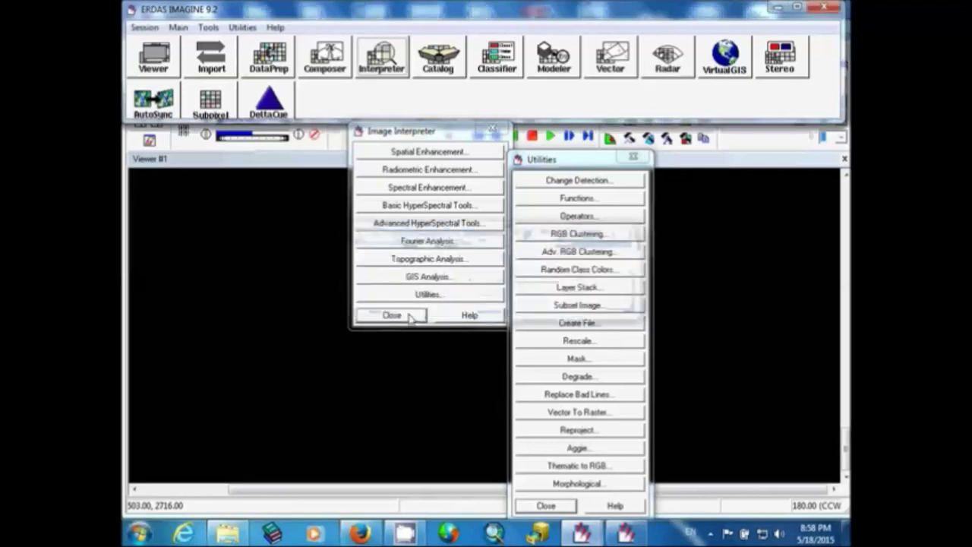
Close the Image Interpreter and Utilities lists and bring the empty viewer to the front.
click(410, 315)
click(545, 505)
click(314, 136)
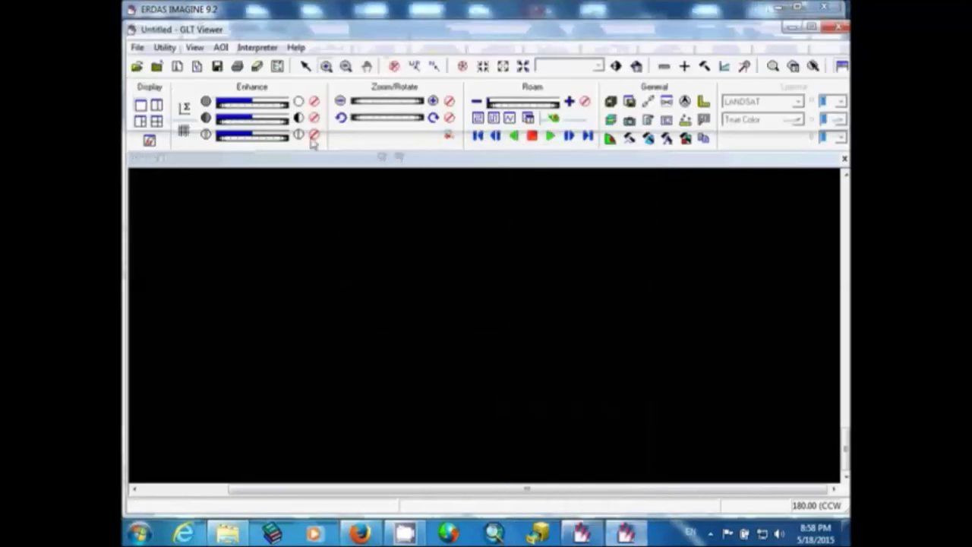
Start adding a layer to the empty viewer and browse to the C drive's FFOutput folder.
click(158, 67)
click(396, 184)
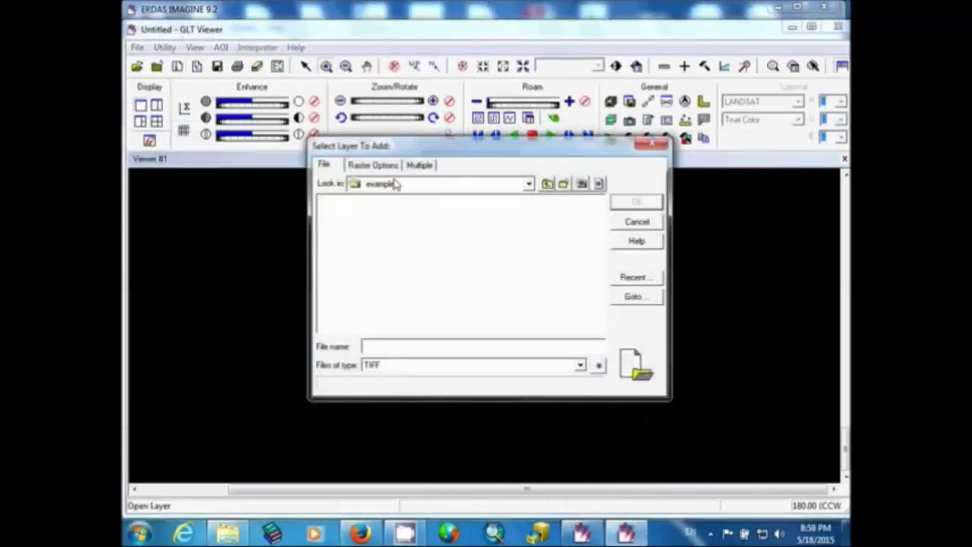
scroll(389, 219, up, 2)
click(375, 200)
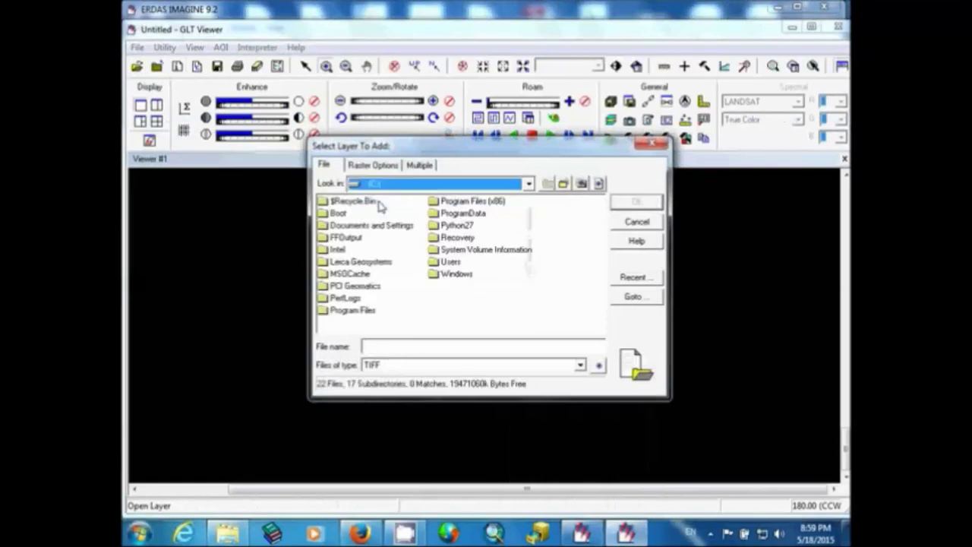
double_click(347, 238)
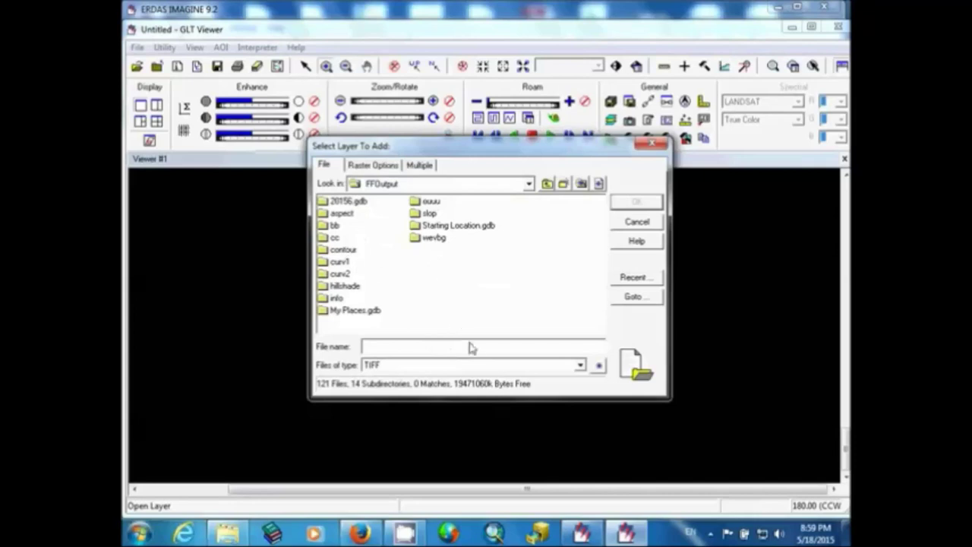
Set the file type filter to IMAGINE Image (*.img) and select 1973.img in the FFOutput folder.
click(580, 365)
drag(585, 328, 582, 176)
click(451, 149)
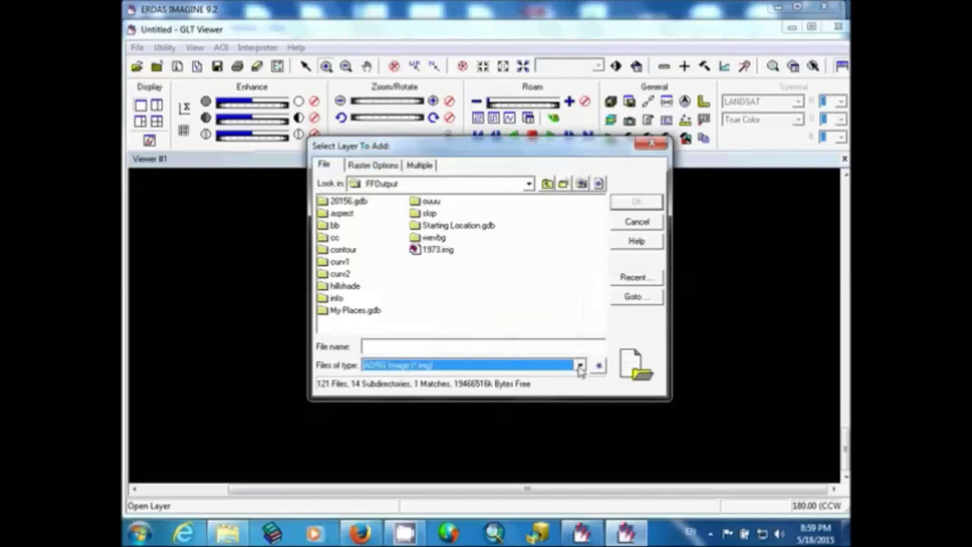
click(579, 366)
click(580, 366)
click(445, 253)
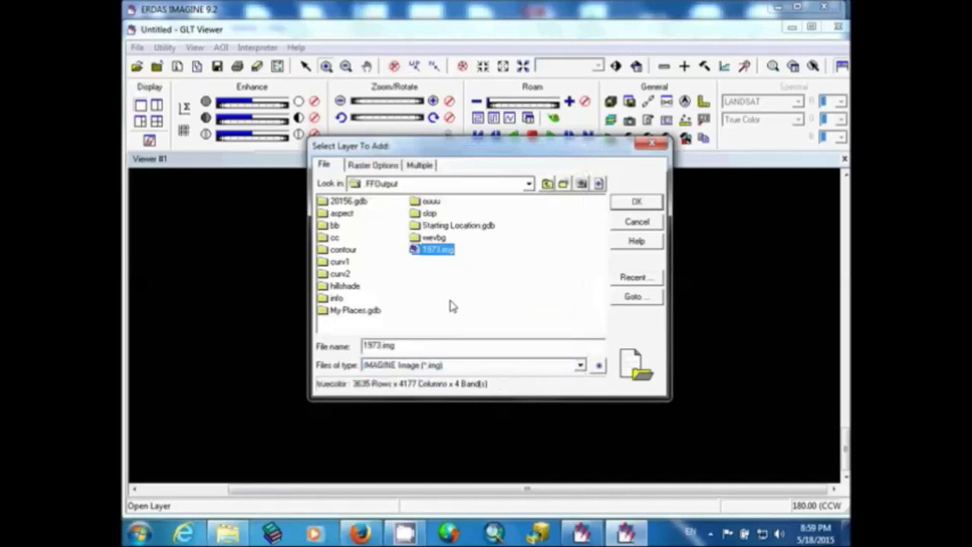
Load the selected 1973.img into the viewer and fit the image to the window.
click(651, 203)
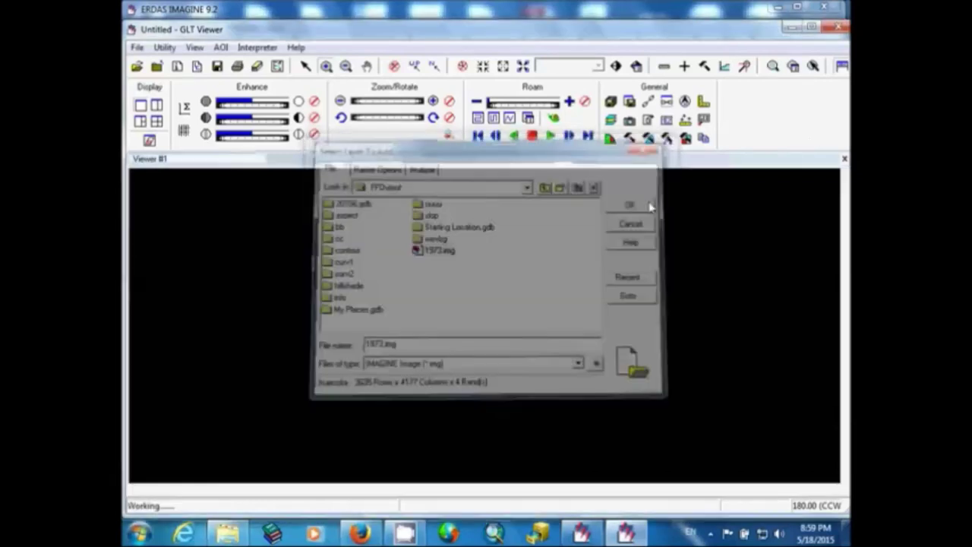
right_click(491, 296)
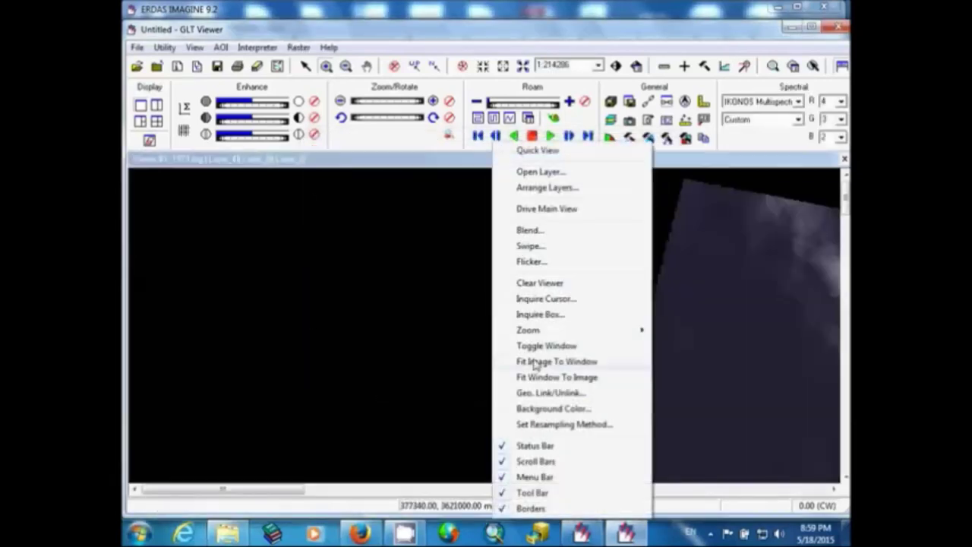
click(535, 363)
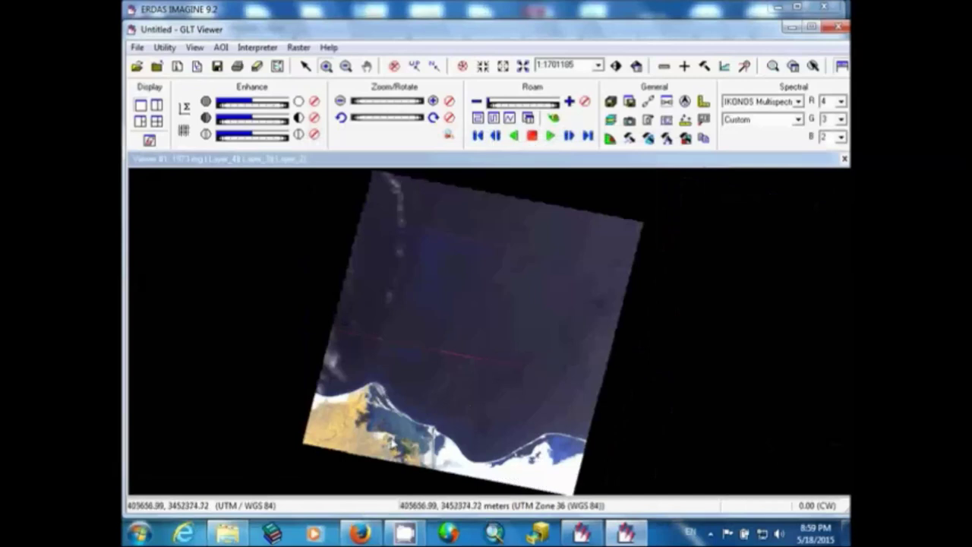
Try band 3 in the red channel, then assign band 2 to red while viewing the scene's southwestern corner up close.
click(841, 101)
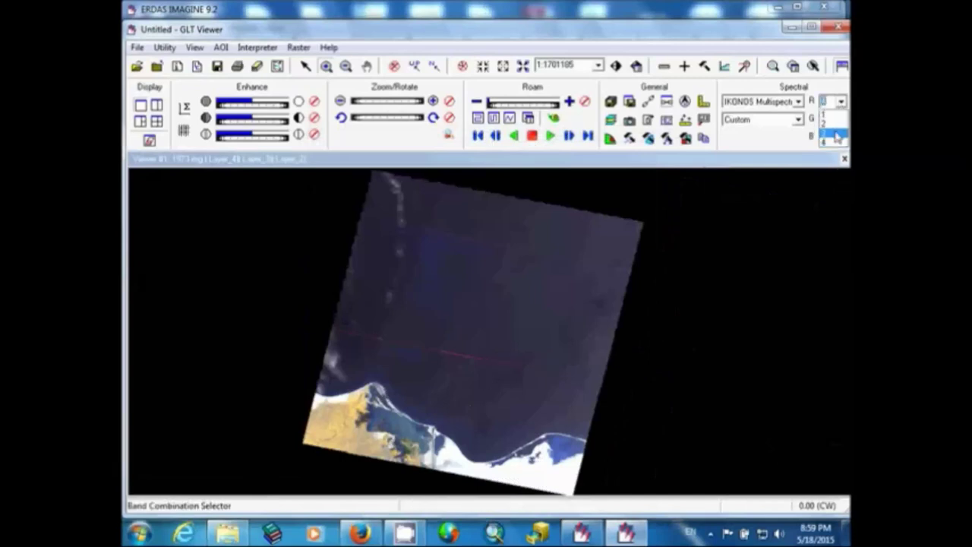
click(835, 134)
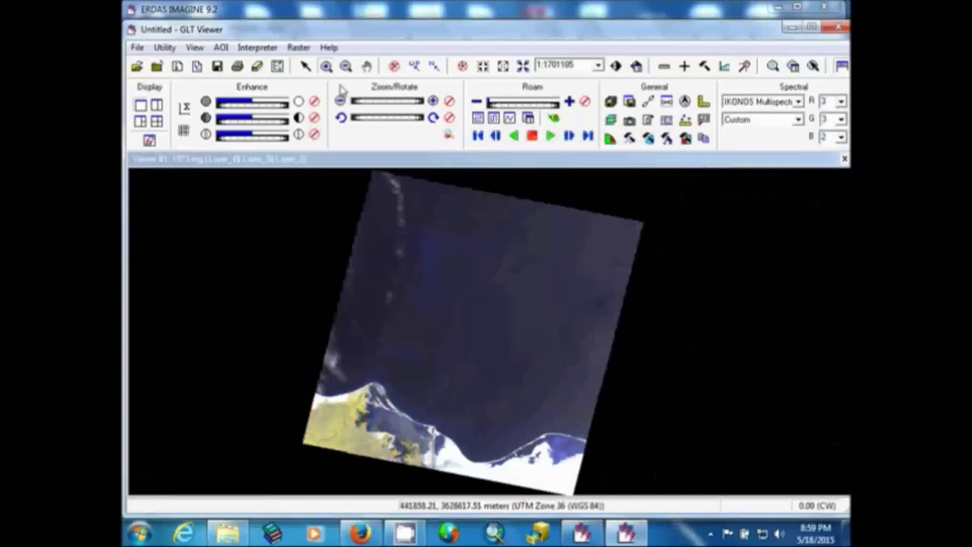
drag(290, 436, 352, 471)
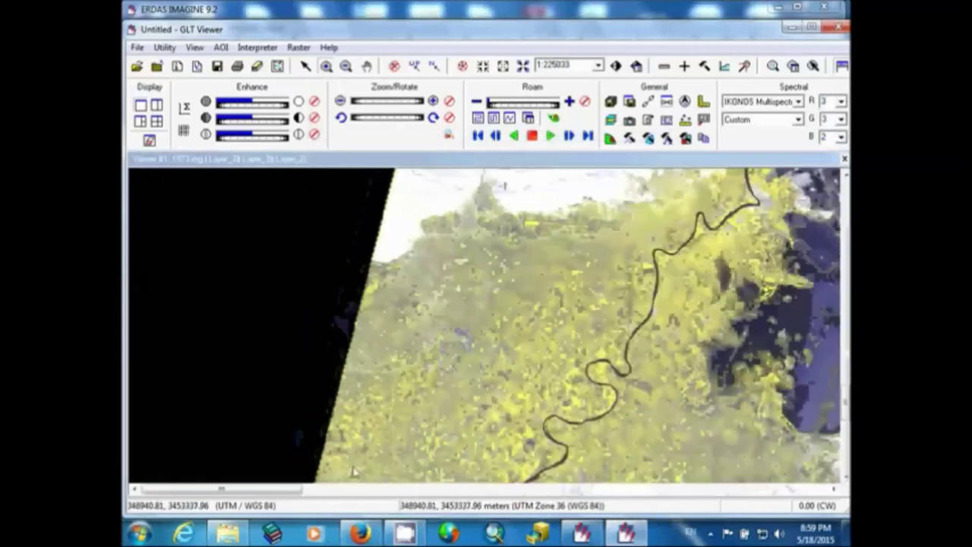
click(840, 101)
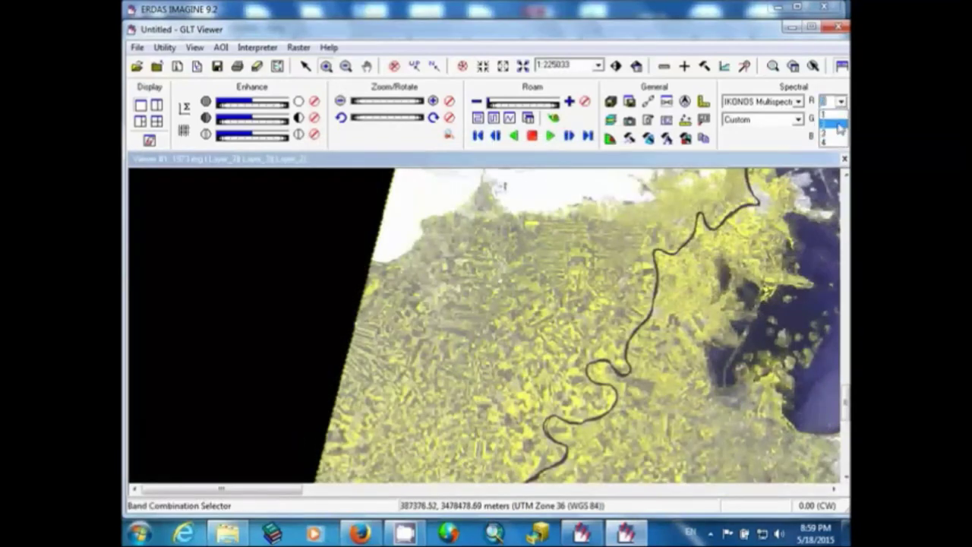
click(838, 125)
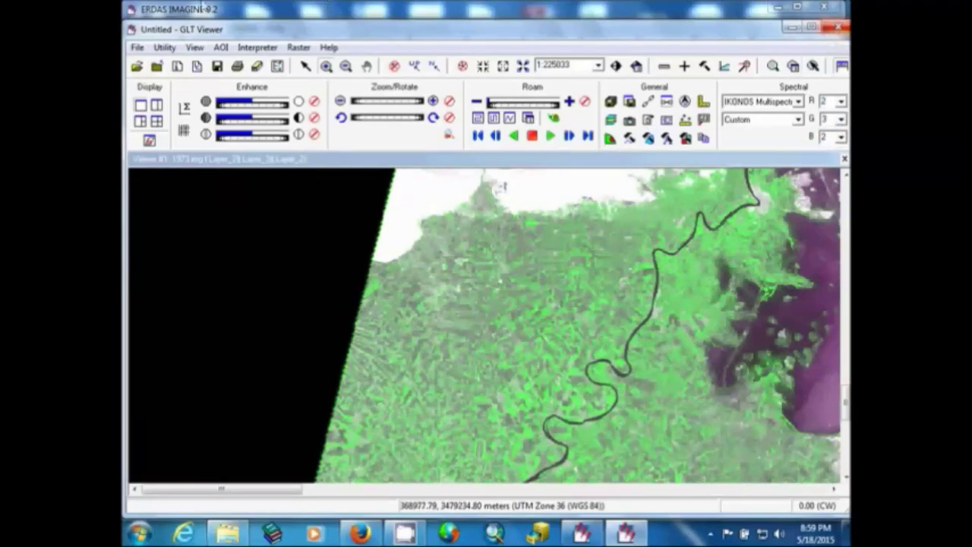
Examine the general image information of 1973.img, including its layers, pixel size and projection, and close the information window.
click(177, 67)
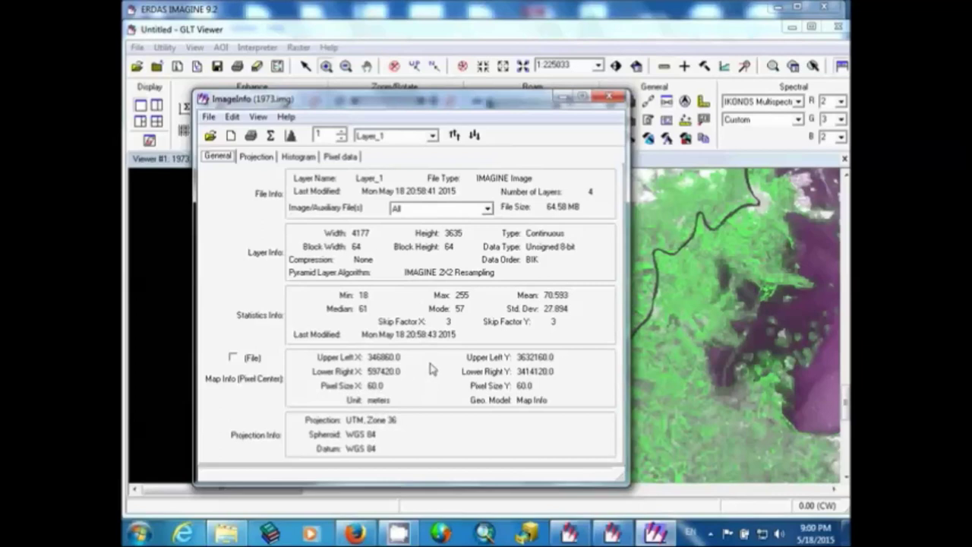
click(610, 96)
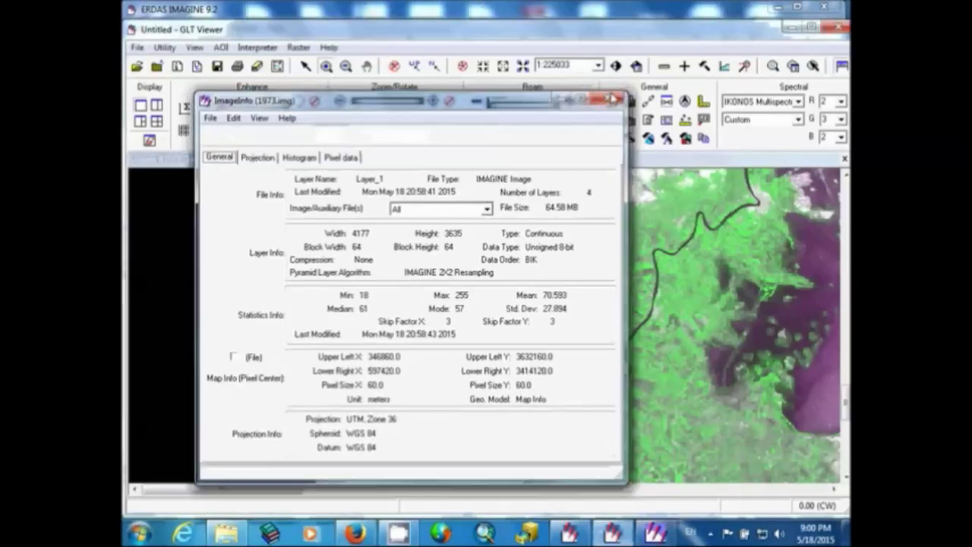
Close the viewer and exit ERDAS IMAGINE, answering the closing prompt.
click(837, 27)
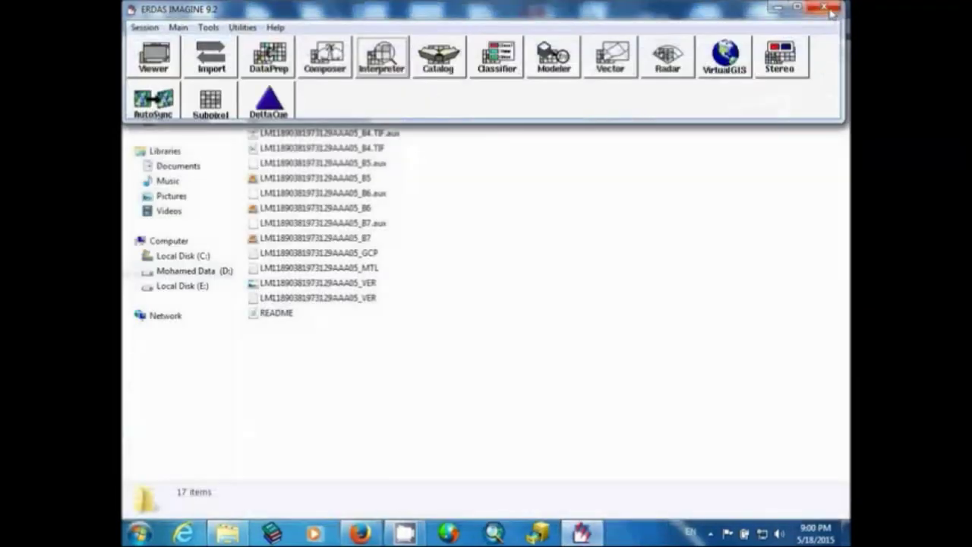
click(830, 10)
click(456, 280)
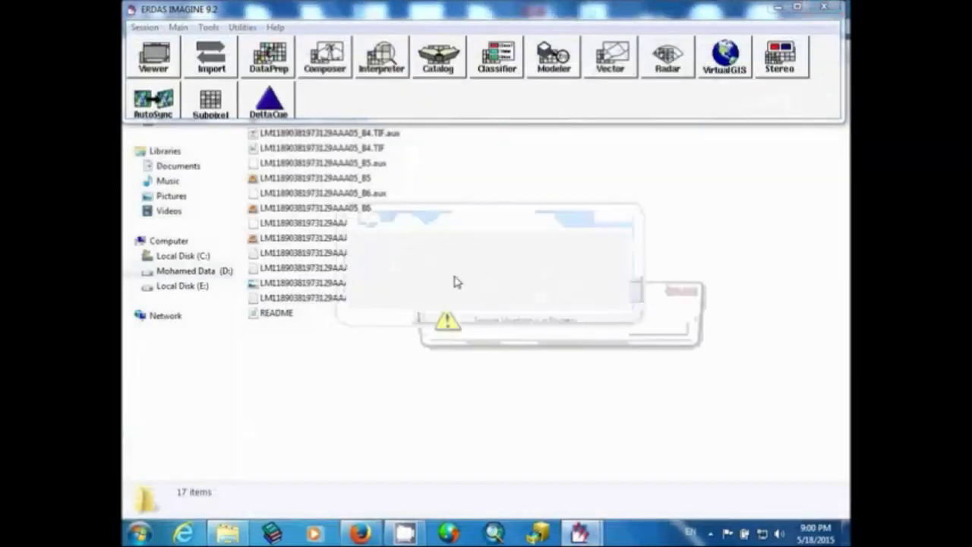
Switch to Firefox and reload the Earth Science Data Interface page at glcfapp.glcf.umd.edu:8080/esdi/.
click(359, 533)
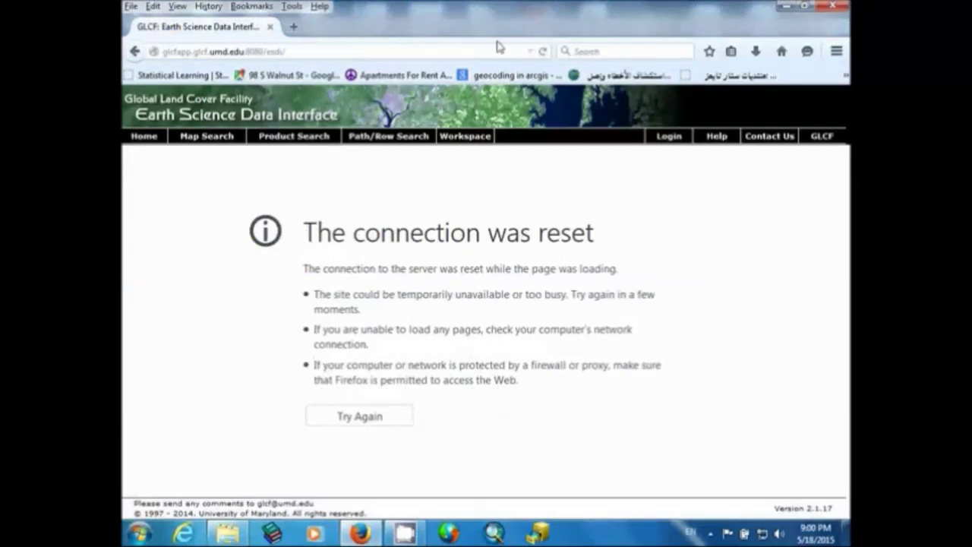
click(445, 54)
key(Return)
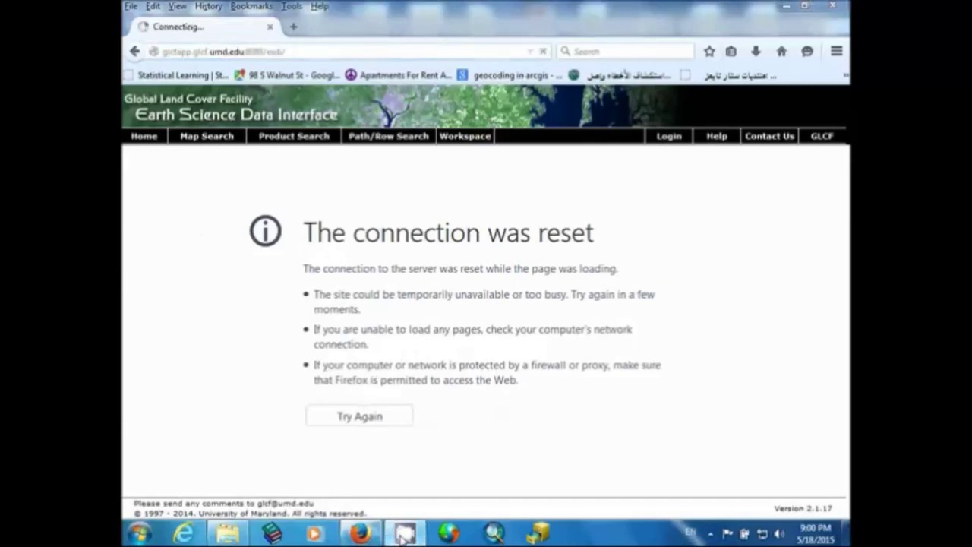
click(403, 536)
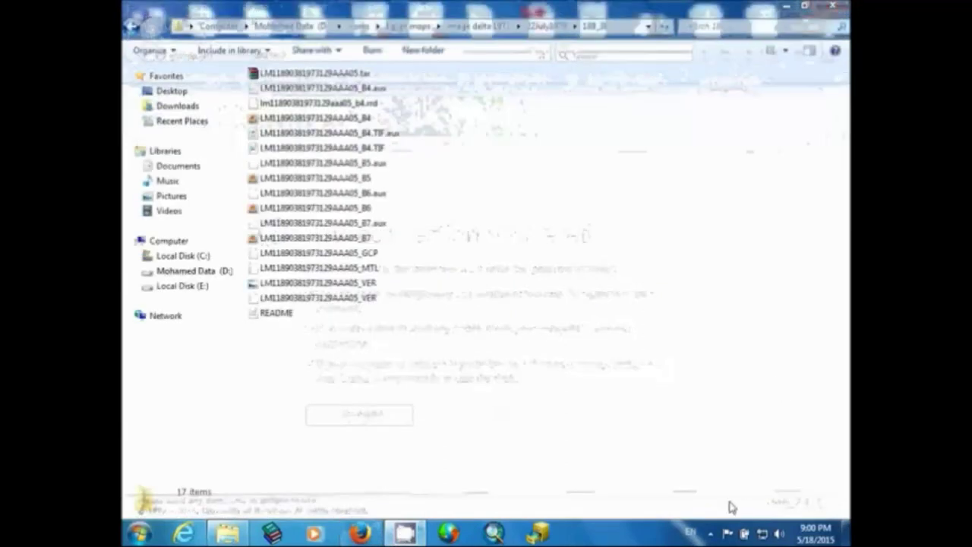
click(712, 534)
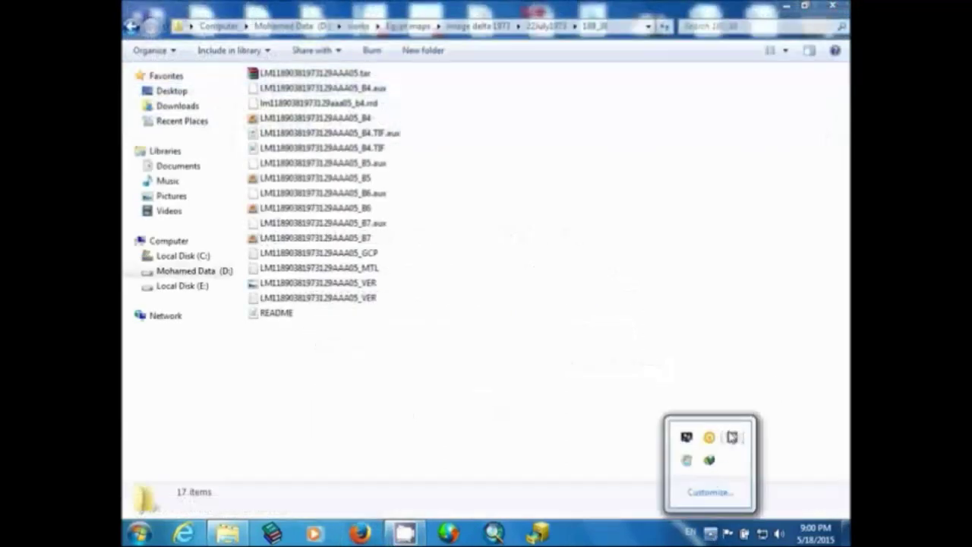